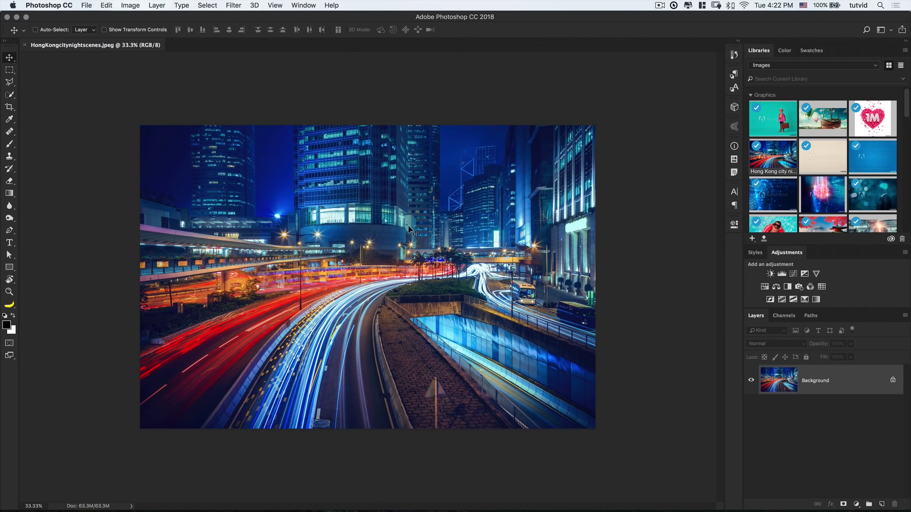
# - Crop the photo to 24 × 18 in at 300 px/in, shifting it slightly left before committing
pyautogui.click(13, 108)
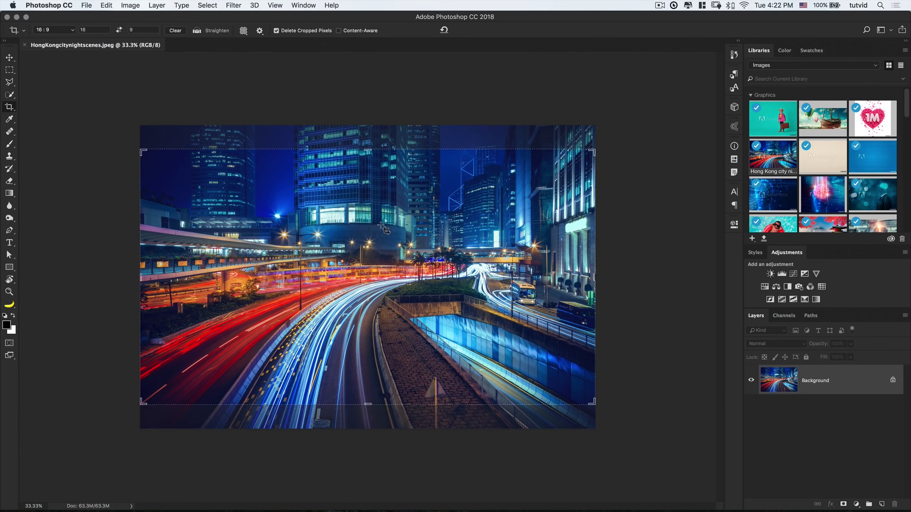
pyautogui.click(67, 32)
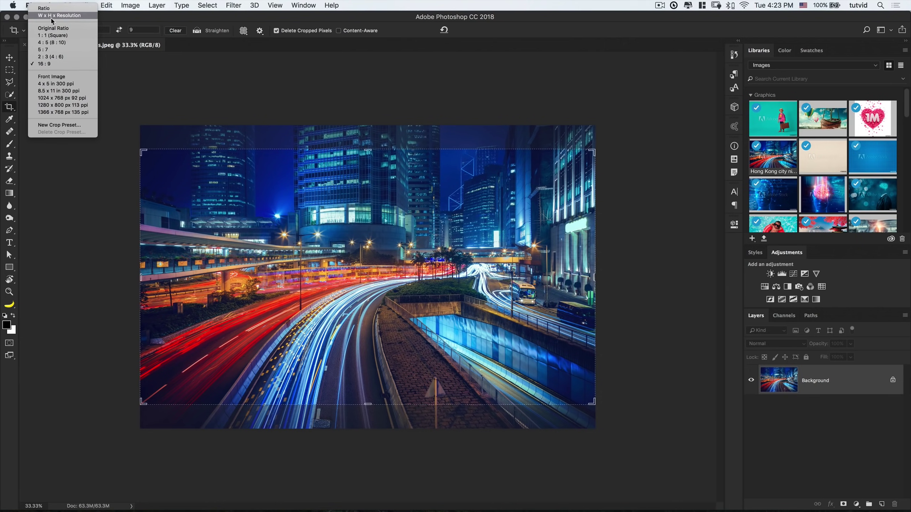
pyautogui.click(56, 15)
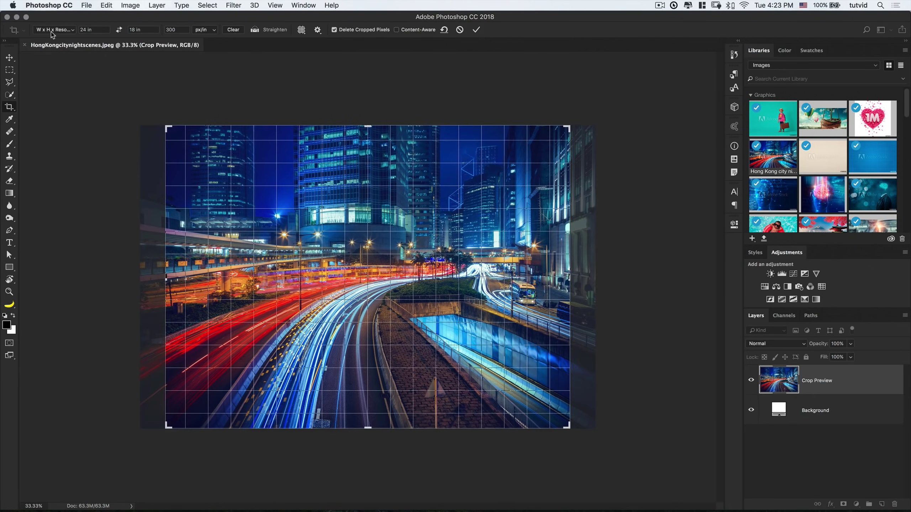
pyautogui.click(100, 31)
pyautogui.click(169, 29)
pyautogui.click(178, 30)
pyautogui.moveTo(424, 210); pyautogui.dragTo(406, 212)
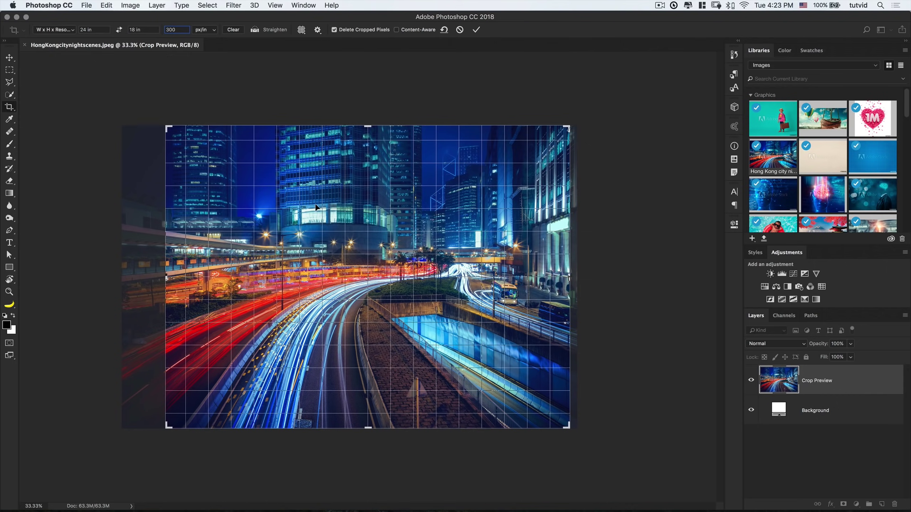
pyautogui.click(480, 31)
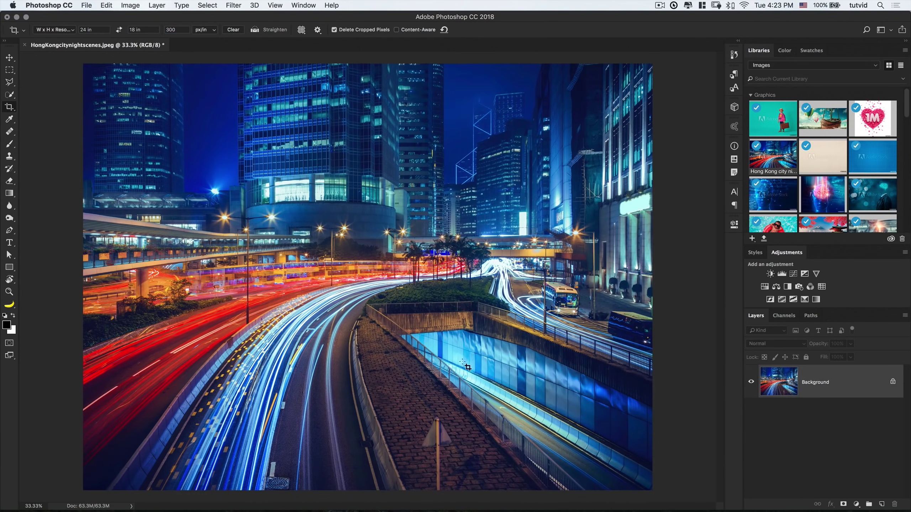
# - Check in Image Size that the photo measures in inches at 300 ppi
pyautogui.click(130, 5)
pyautogui.click(174, 78)
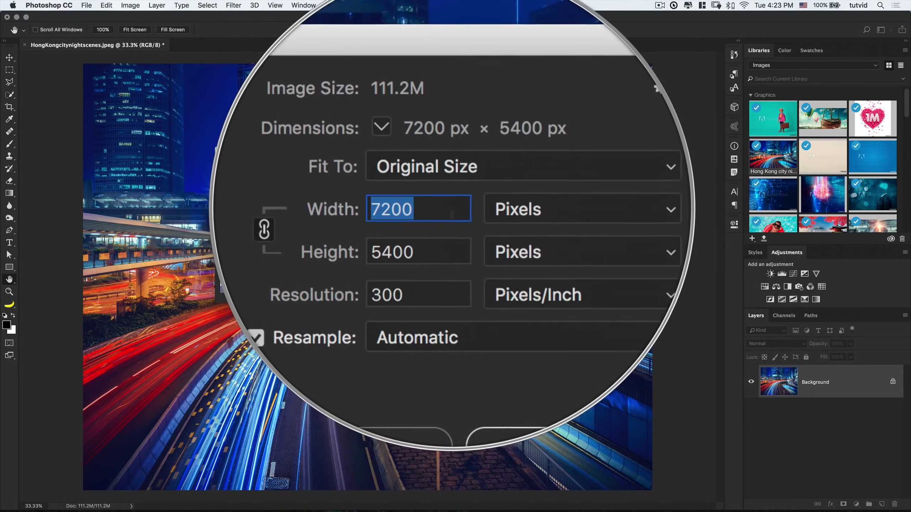
pyautogui.click(478, 209)
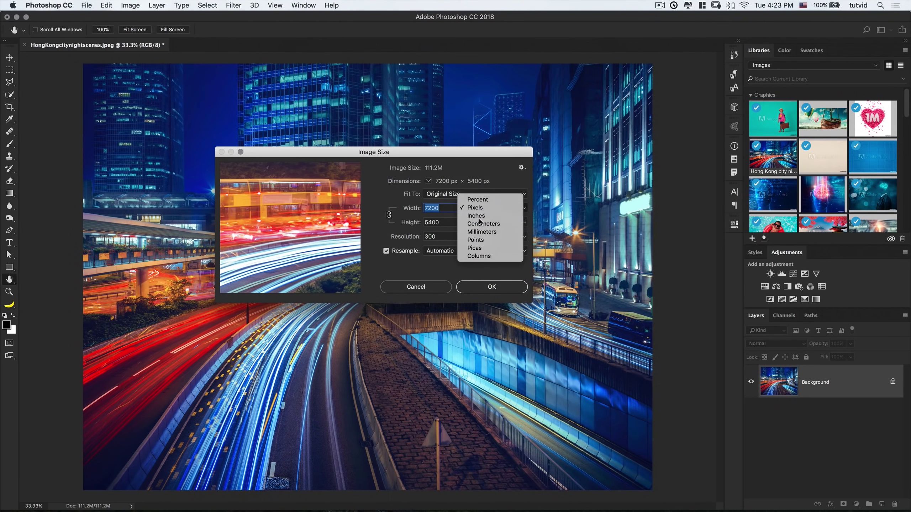
pyautogui.click(474, 221)
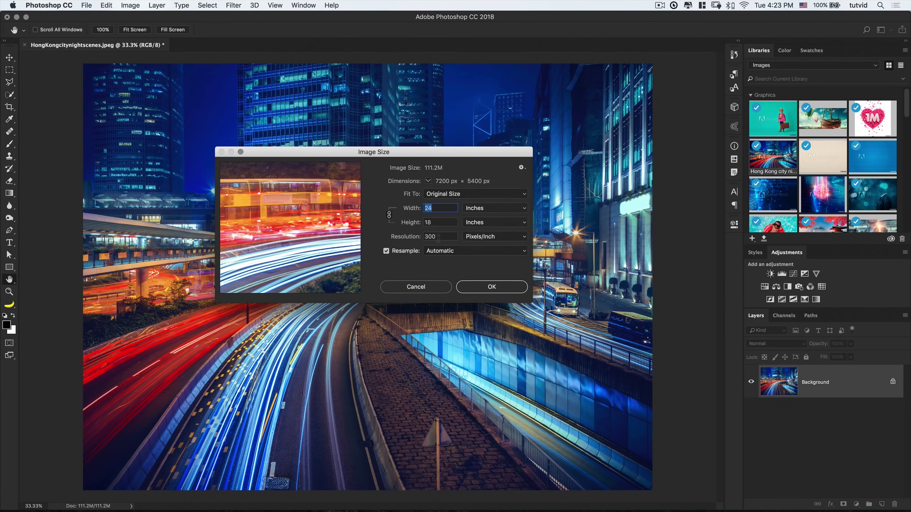
pyautogui.doubleClick(425, 238)
pyautogui.click(454, 236)
pyautogui.click(491, 287)
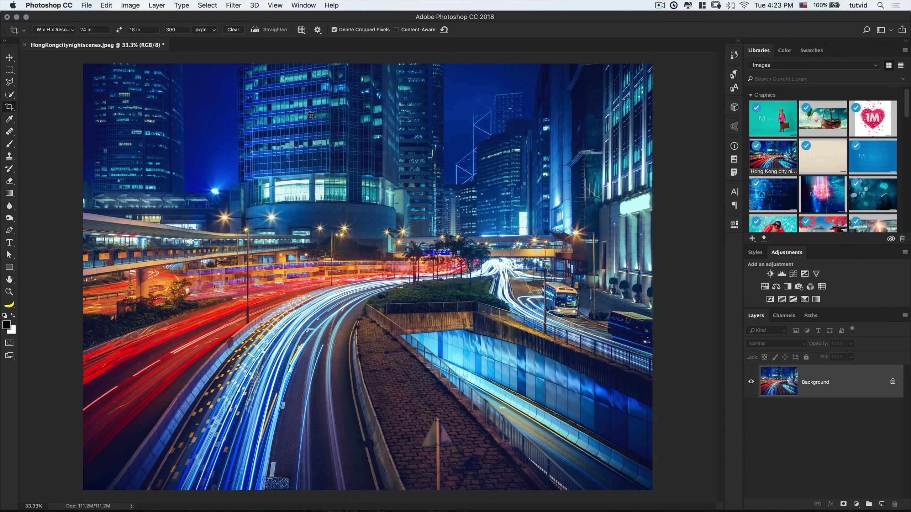
# - Show the rulers and set their units to inches
pyautogui.click(275, 5)
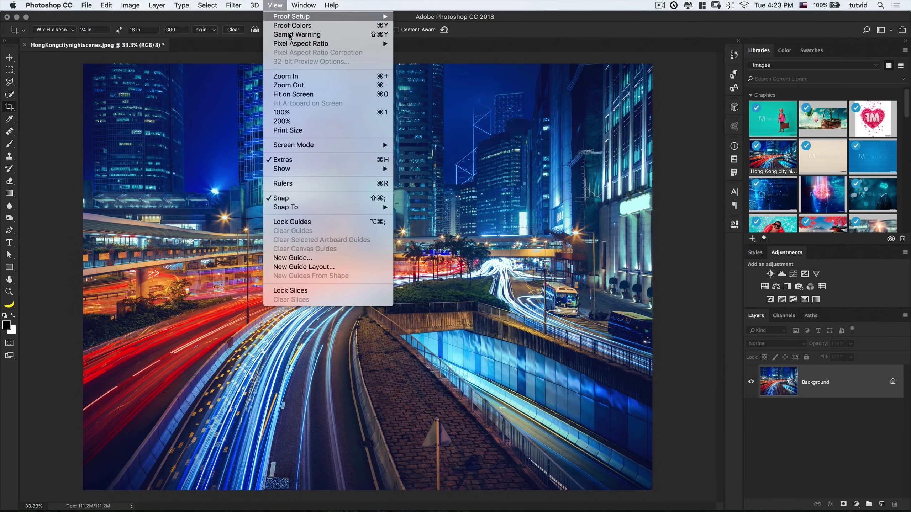
pyautogui.click(301, 187)
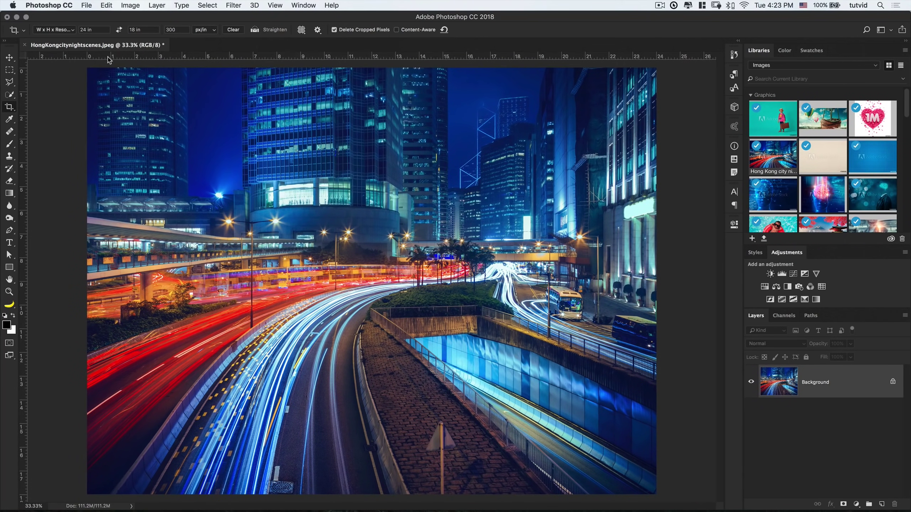
pyautogui.rightClick(195, 57)
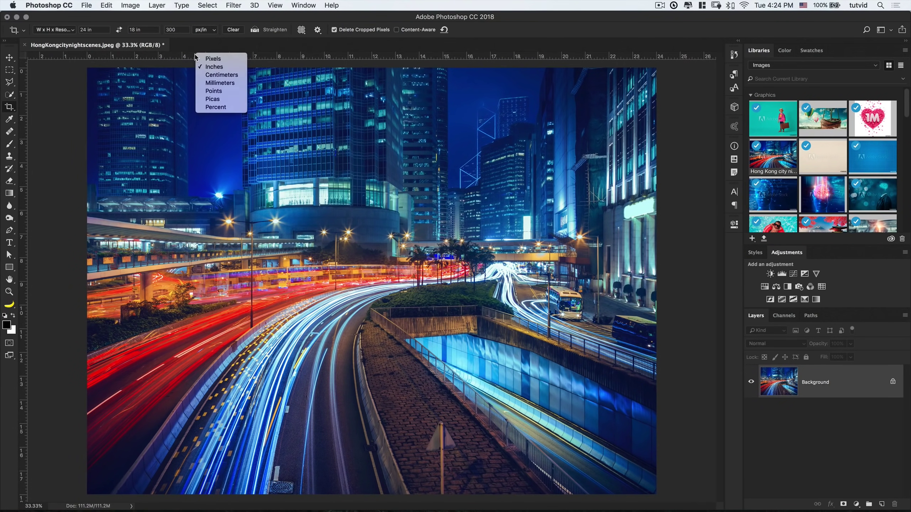
pyautogui.click(215, 60)
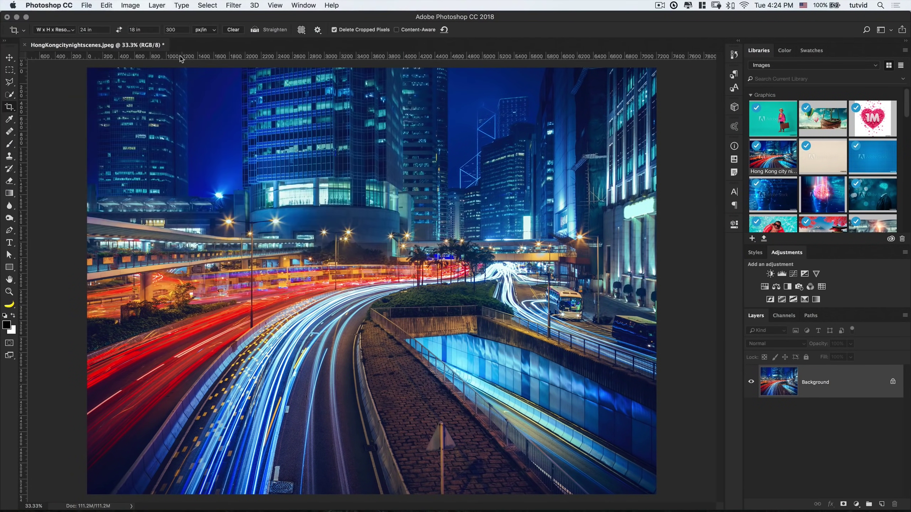
pyautogui.rightClick(215, 58)
pyautogui.click(232, 69)
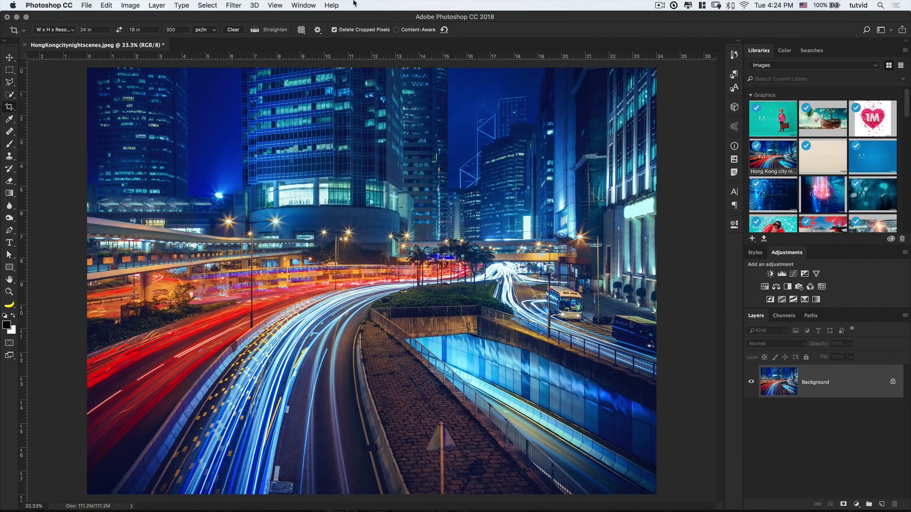
# - Add a new guide layout of 24 columns by 18 rows
pyautogui.click(270, 3)
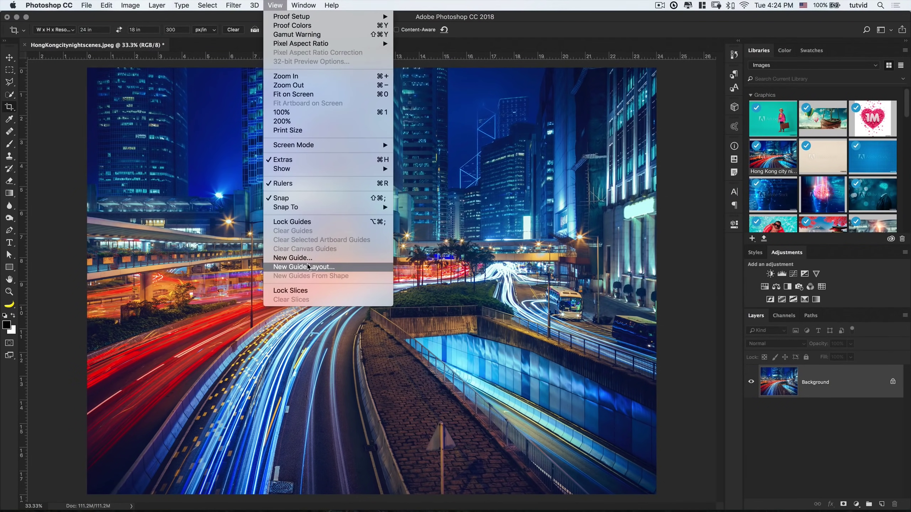
pyautogui.click(325, 255)
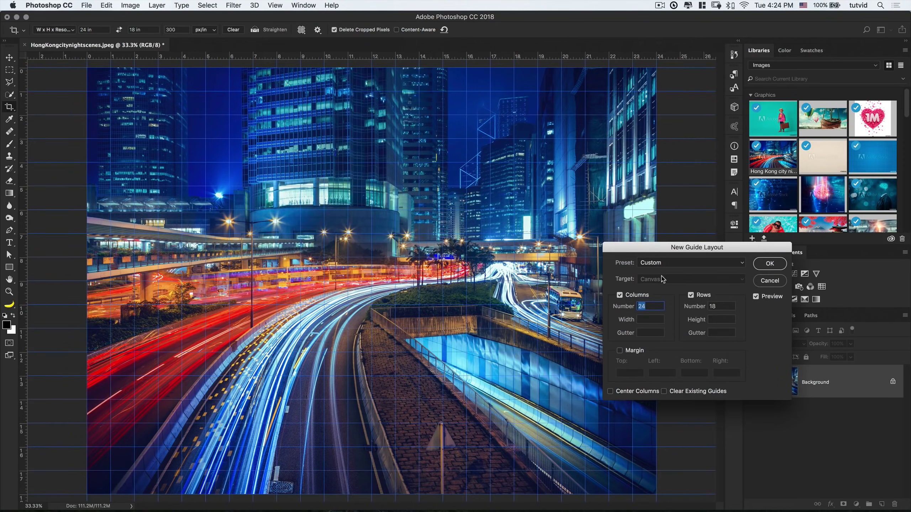
pyautogui.moveTo(657, 246); pyautogui.dragTo(333, 191)
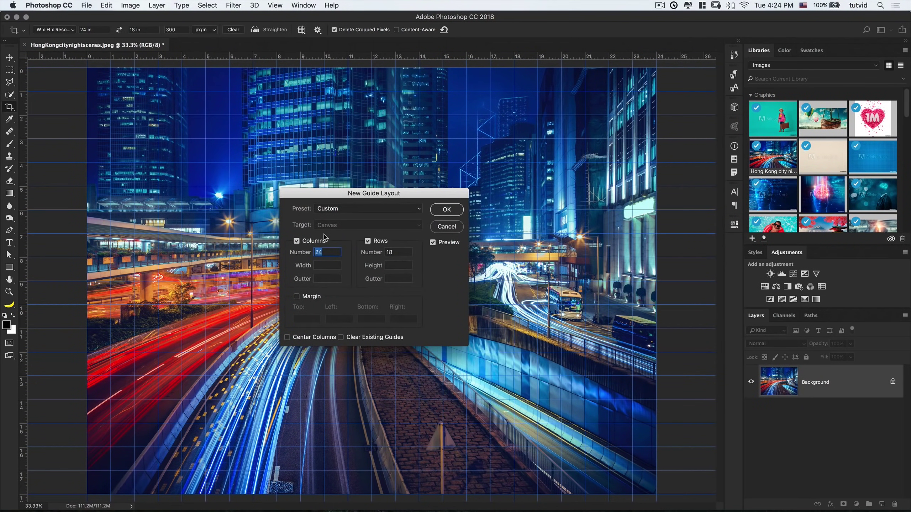
pyautogui.click(324, 245)
pyautogui.click(297, 241)
pyautogui.doubleClick(319, 252)
pyautogui.write('15')
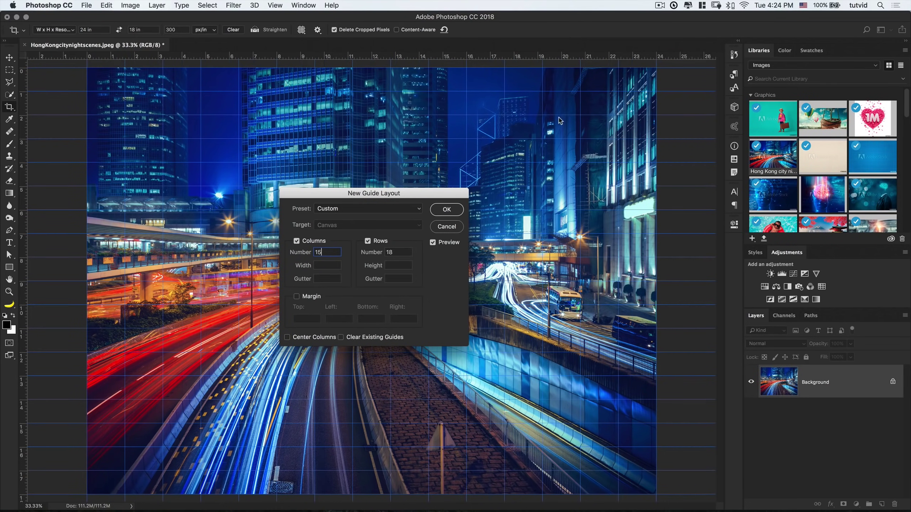
pyautogui.write('24')
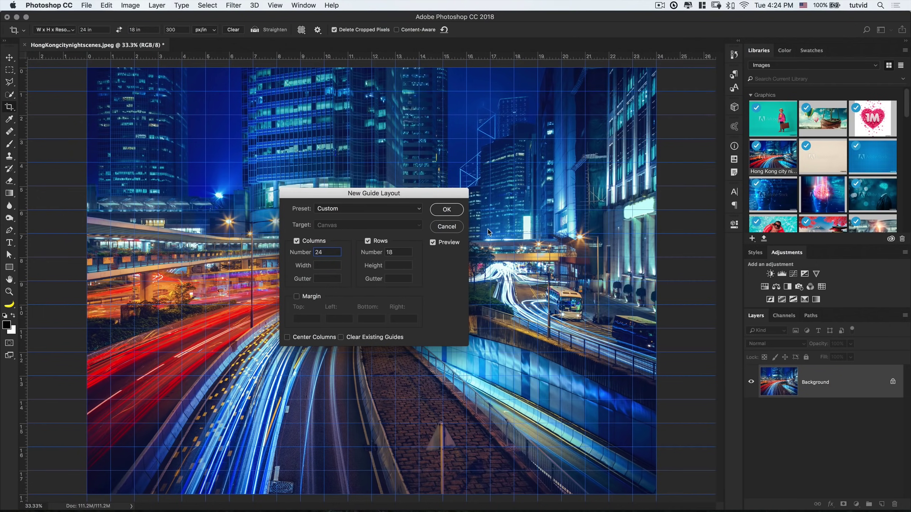
pyautogui.click(446, 212)
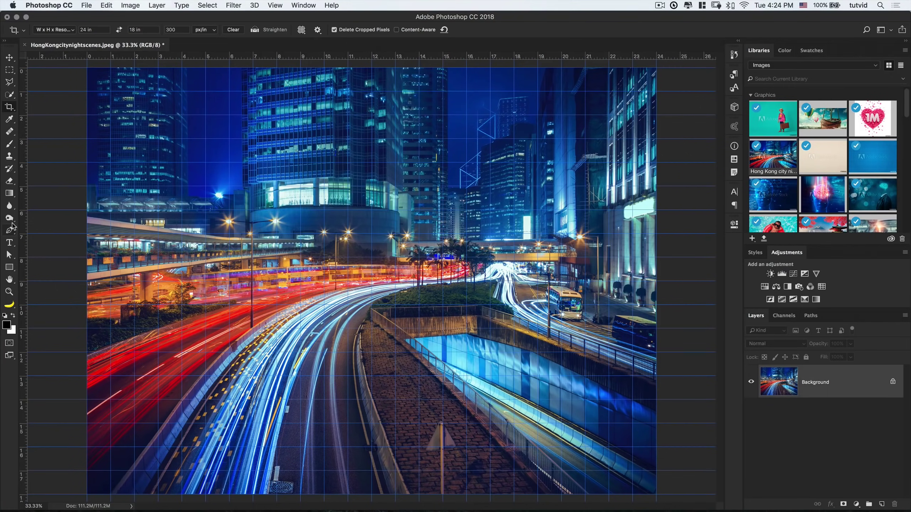
# - Select the Rectangle tool from the shape tools
pyautogui.click(9, 267)
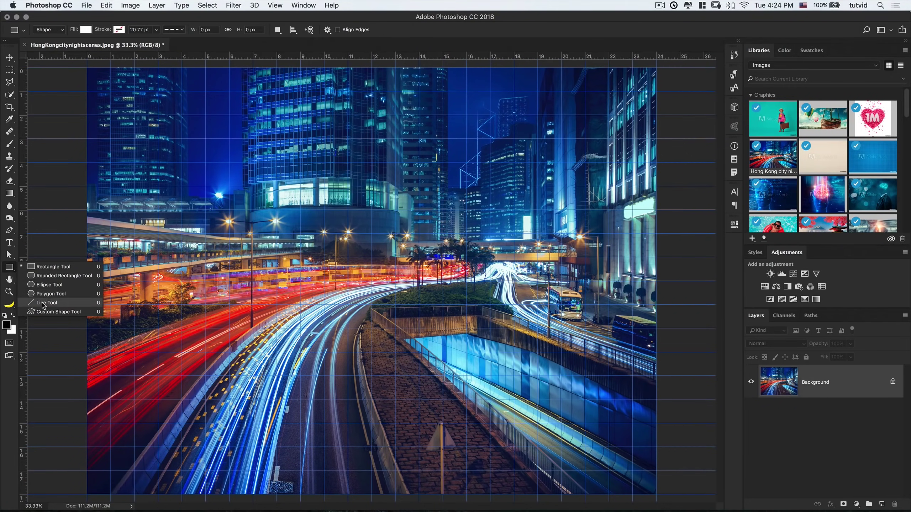
pyautogui.click(43, 305)
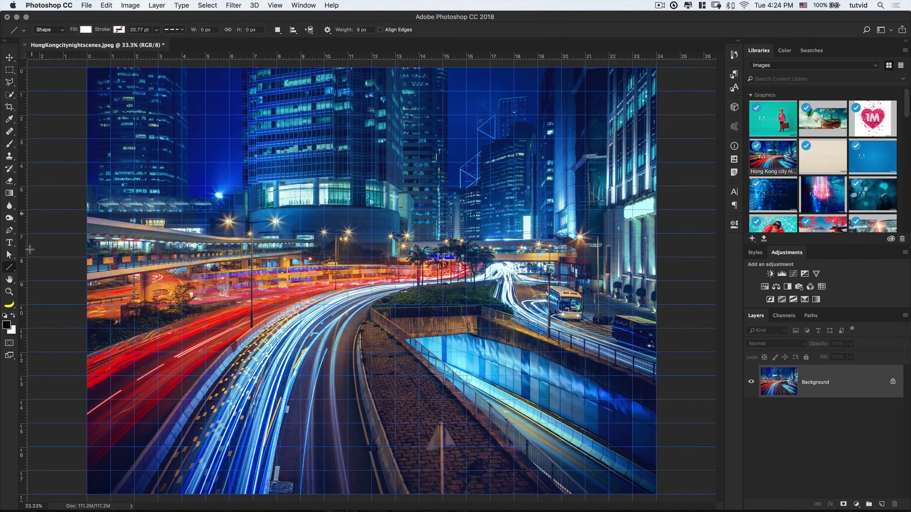
pyautogui.click(9, 268)
pyautogui.click(39, 270)
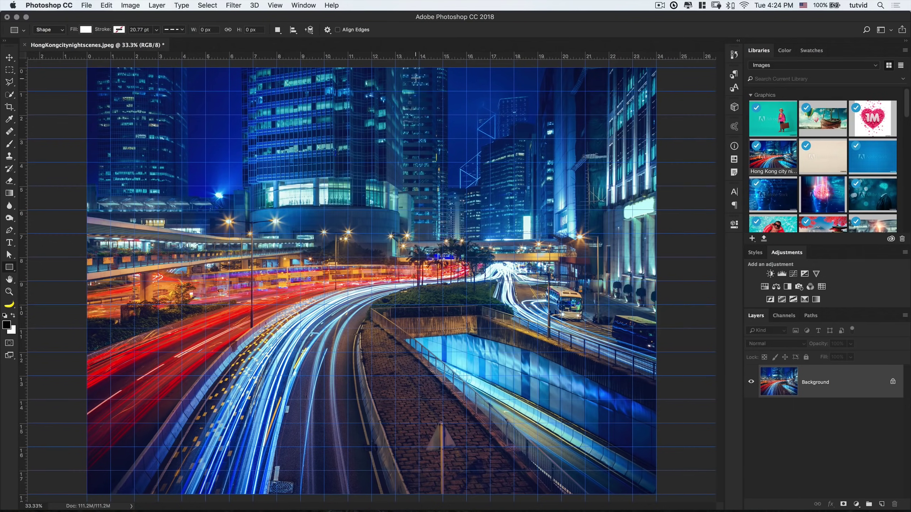
pyautogui.click(274, 6)
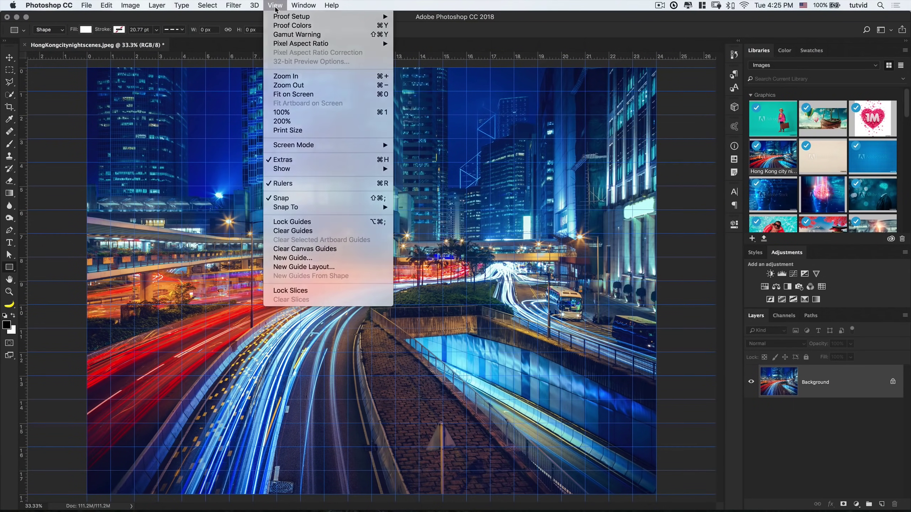
pyautogui.click(274, 7)
# - Hide the photo's rulers and guide grid with Cmd+R and Cmd+;
pyautogui.press('super+r')
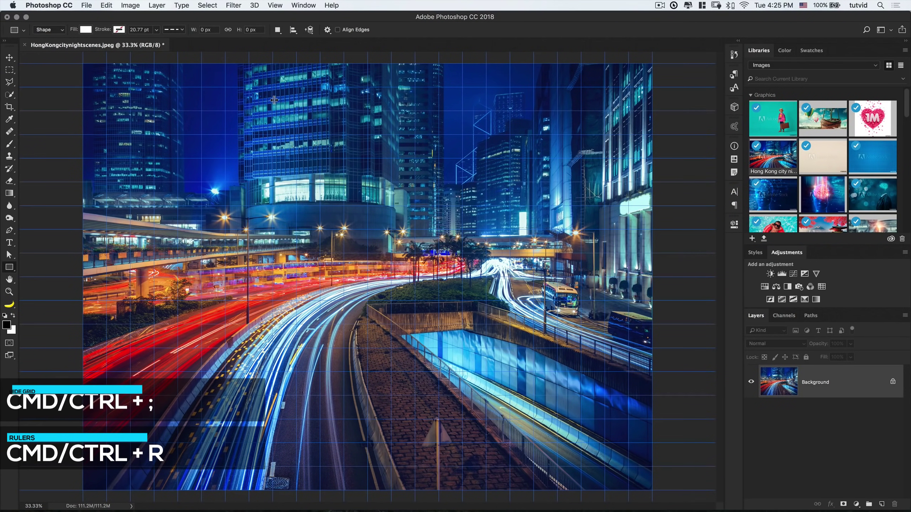
pyautogui.press('super+semicolon')
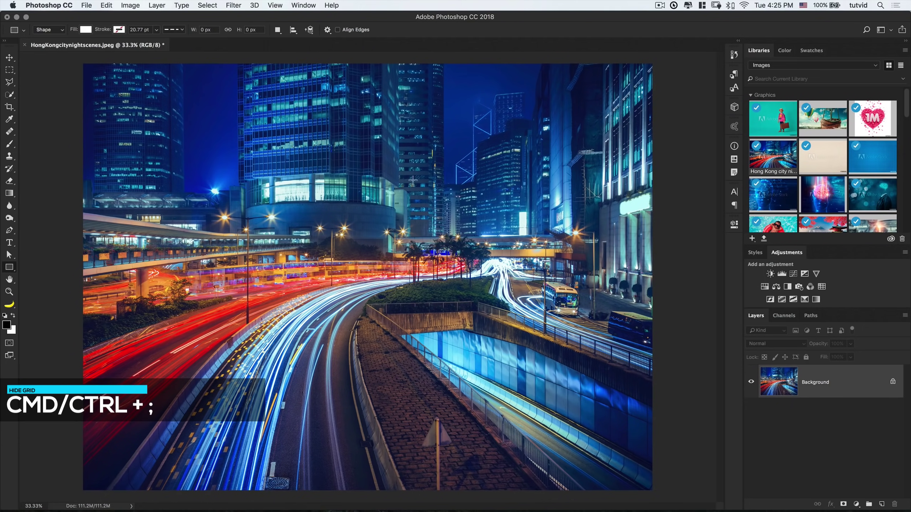
pyautogui.click(87, 5)
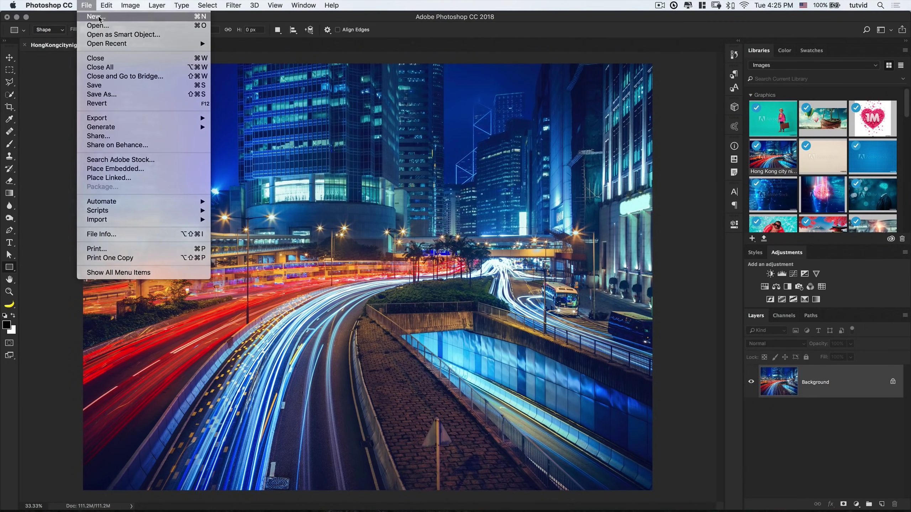
pyautogui.click(95, 17)
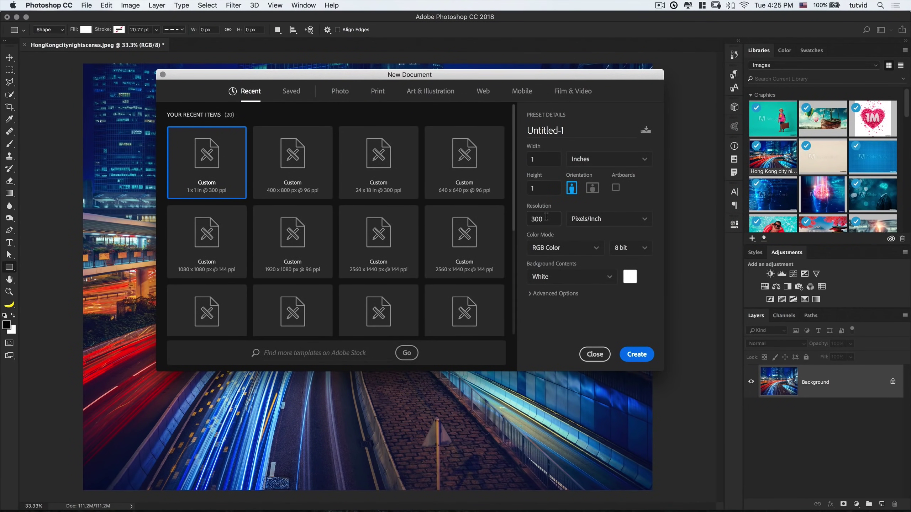
# - Create a new 1 × 1 inch, 300 ppi document and zoom it to 300%
pyautogui.doubleClick(538, 218)
pyautogui.moveTo(544, 218); pyautogui.dragTo(532, 218)
pyautogui.click(538, 219)
pyautogui.doubleClick(544, 158)
pyautogui.click(540, 189)
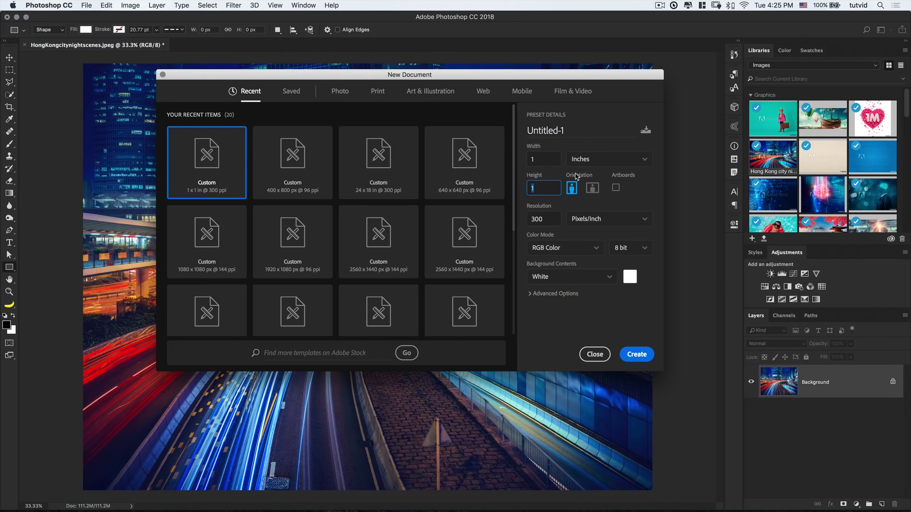
pyautogui.click(599, 160)
pyautogui.click(587, 191)
pyautogui.click(634, 361)
pyautogui.press('super+equal')
pyautogui.press('super+equal')
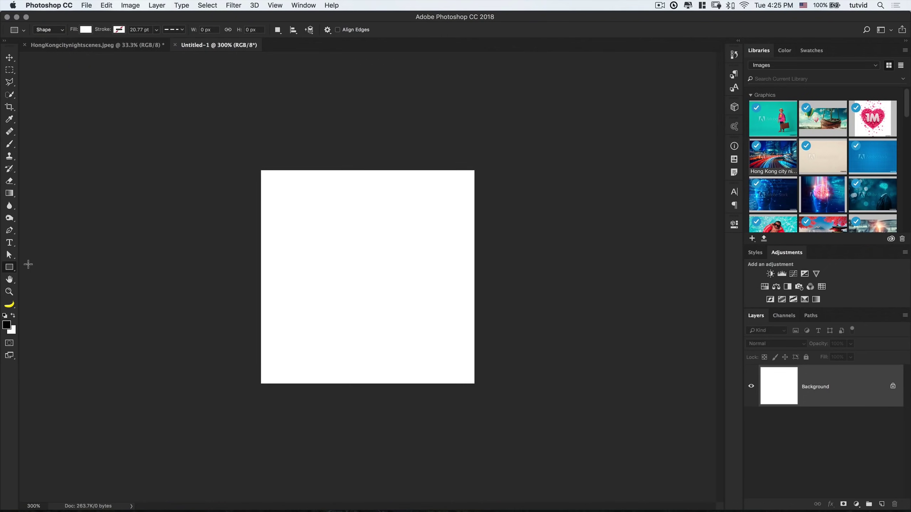
# - Draw a rectangle exactly 1 in wide and 5 px high on the canvas
pyautogui.click(12, 268)
pyautogui.click(46, 269)
pyautogui.click(382, 303)
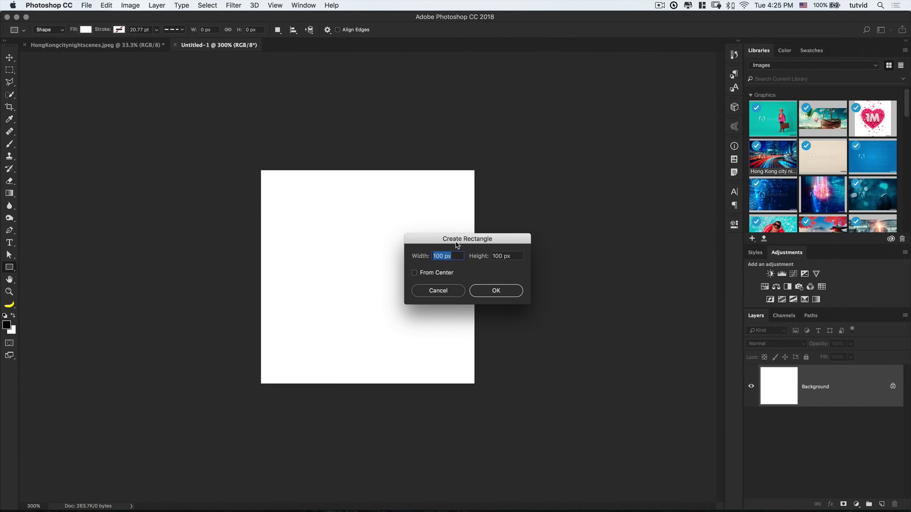
pyautogui.moveTo(457, 246); pyautogui.dragTo(411, 242)
pyautogui.write('1in')
pyautogui.press('Tab')
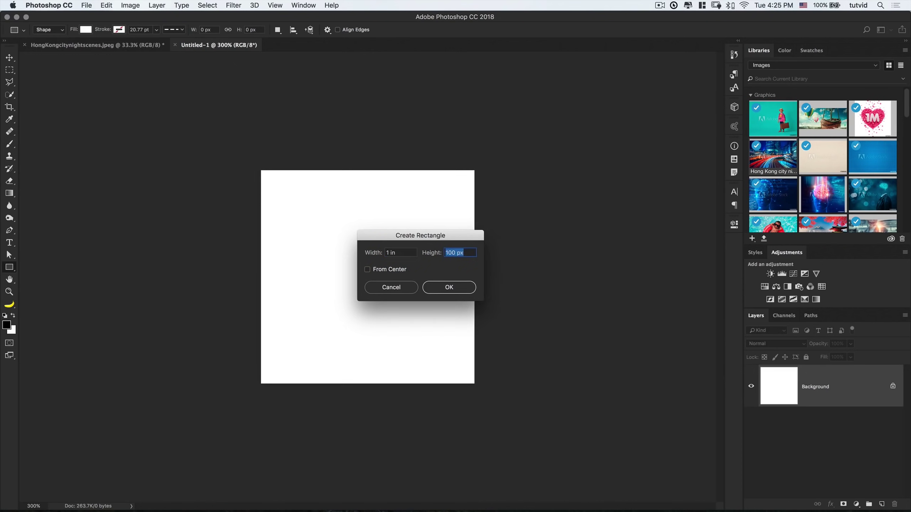
pyautogui.write('5px')
pyautogui.press('Tab')
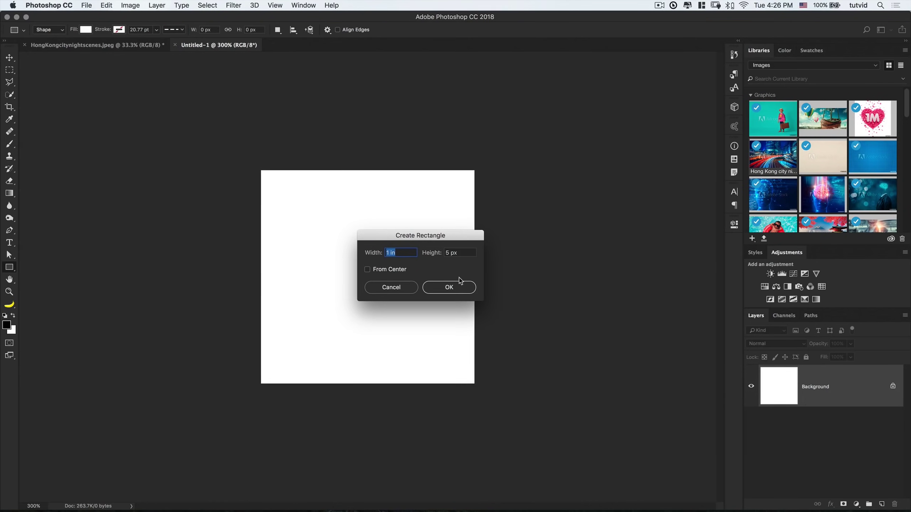
pyautogui.click(452, 286)
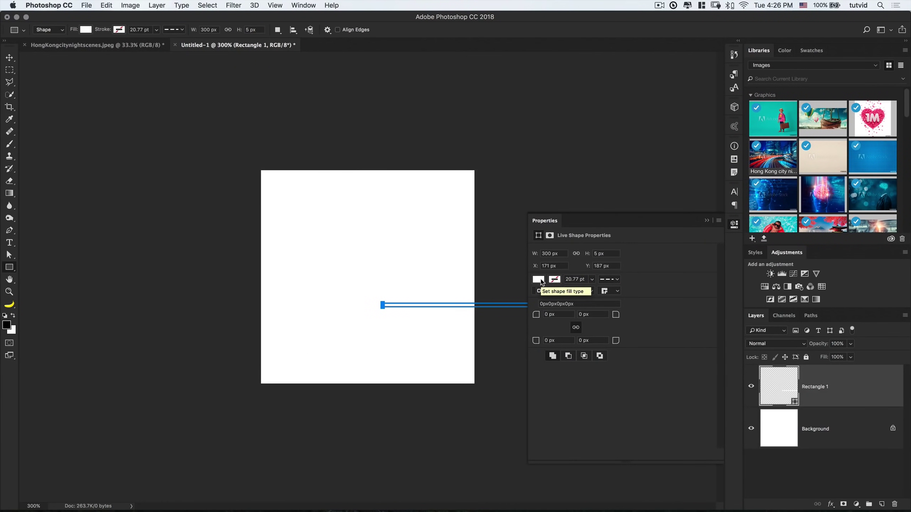
# - Fill the line shape with black
pyautogui.click(538, 279)
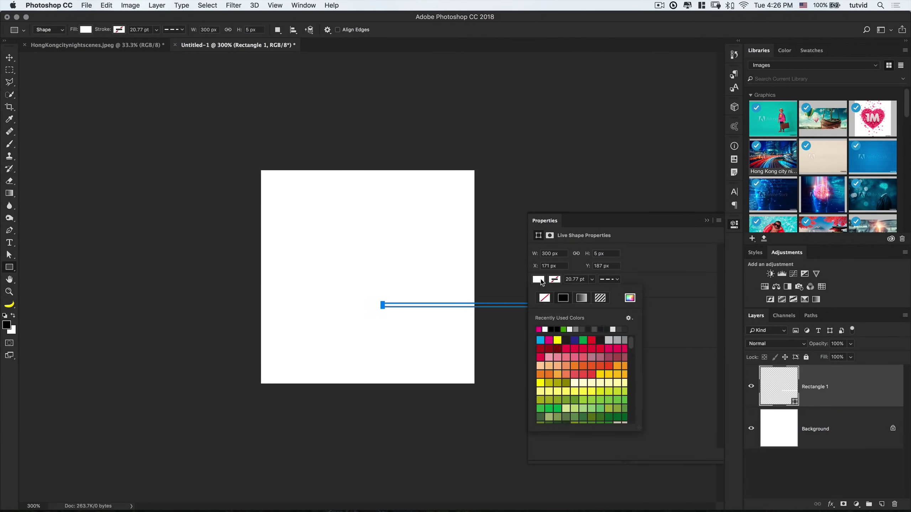
pyautogui.click(552, 328)
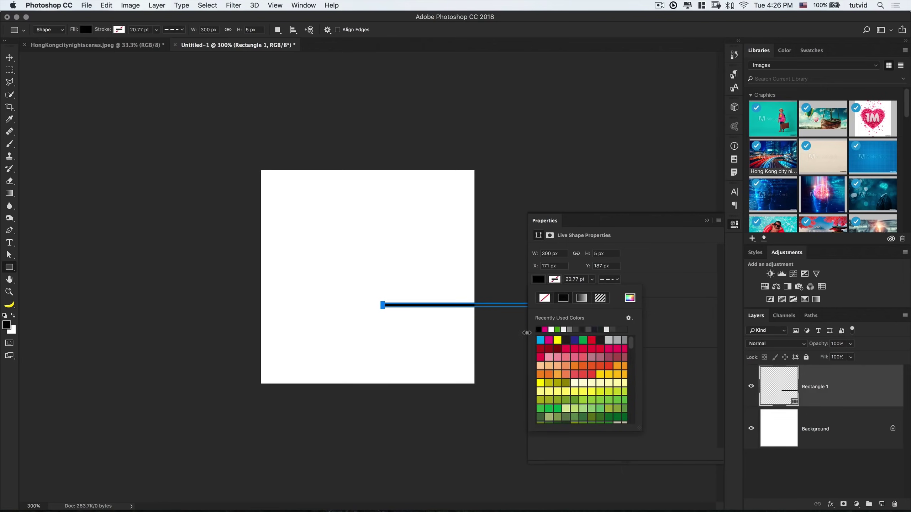
pyautogui.click(9, 59)
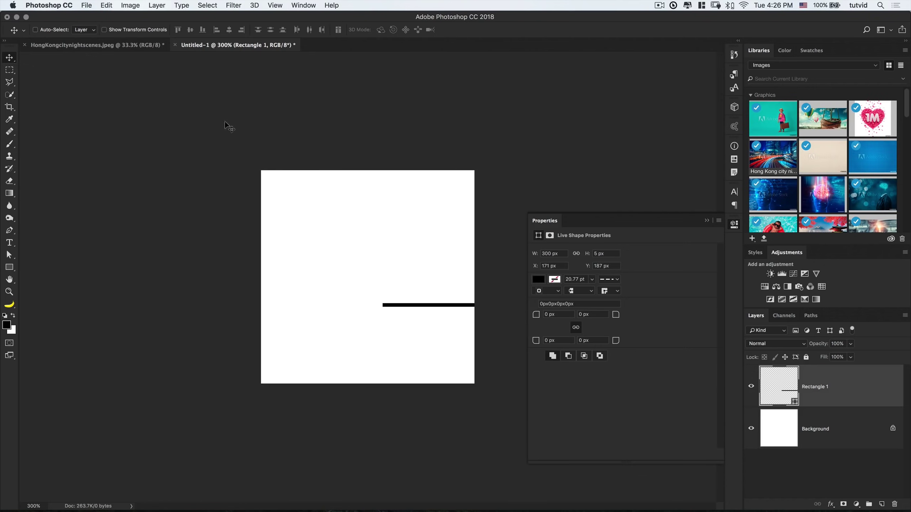
# - Align the line to the canvas's bottom edge and horizontal centre
pyautogui.click(209, 5)
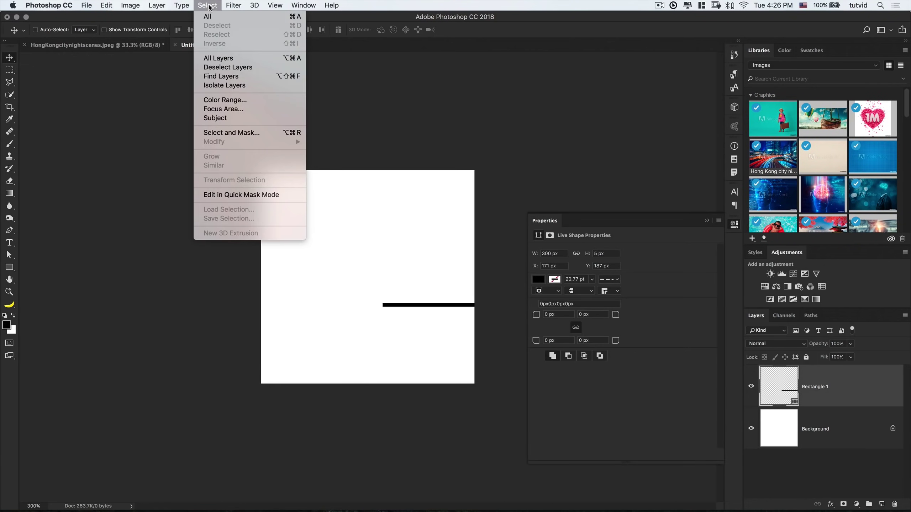
pyautogui.click(233, 16)
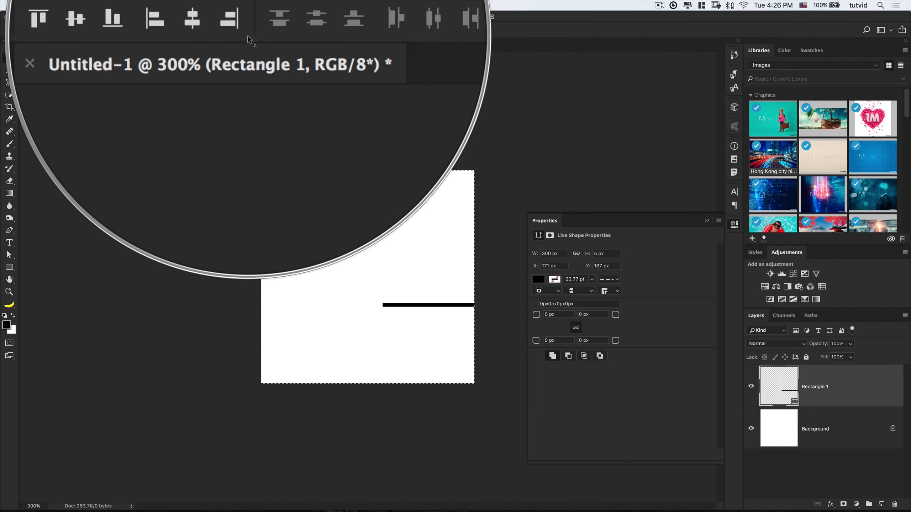
pyautogui.click(202, 30)
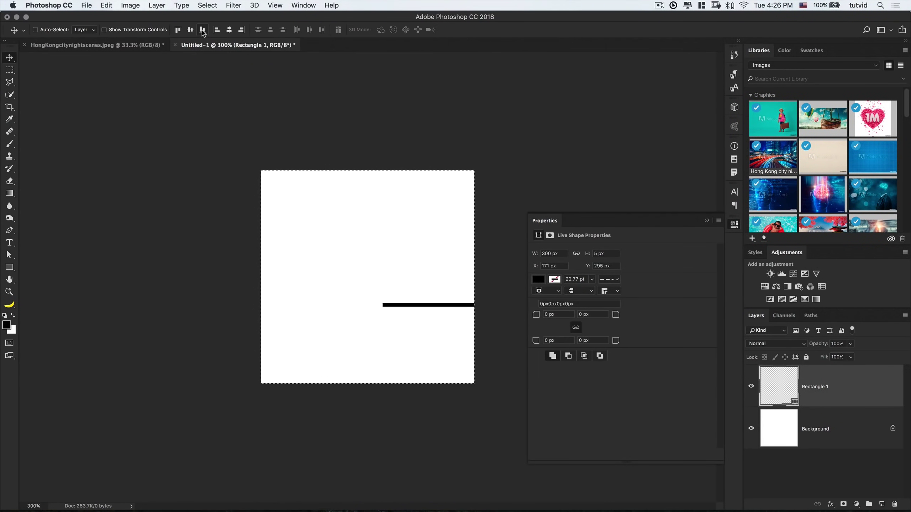
pyautogui.click(233, 31)
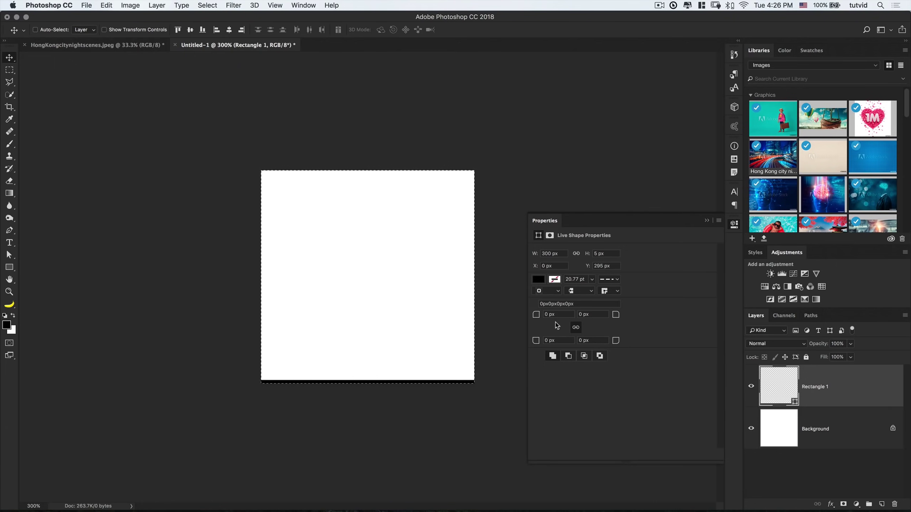
pyautogui.click(208, 5)
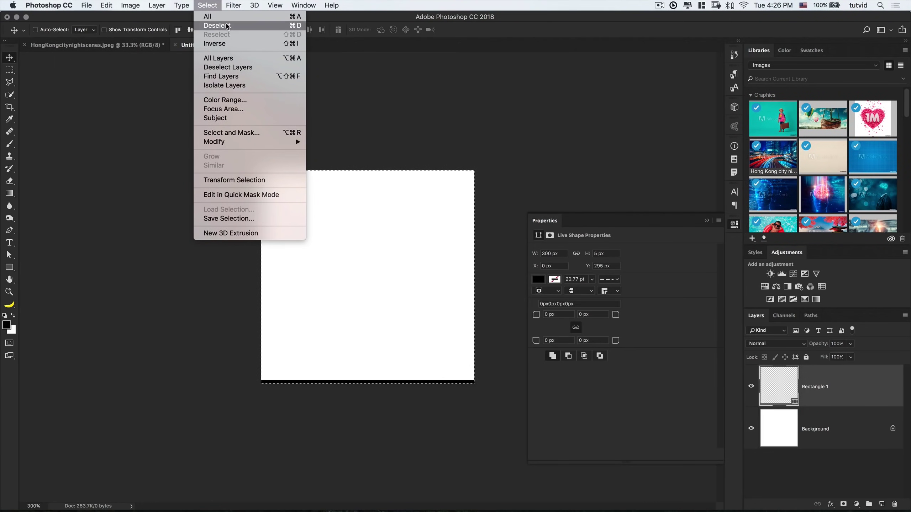
pyautogui.click(215, 28)
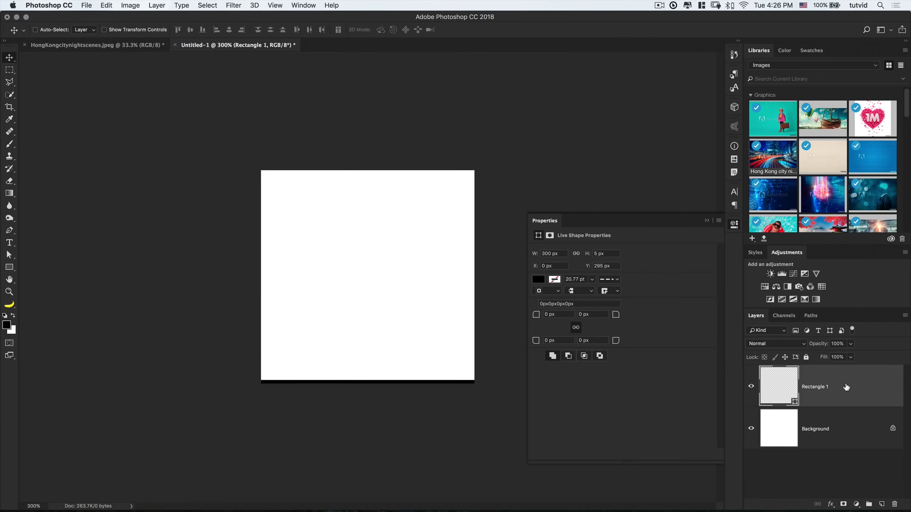
# - Duplicate the line layer and put the copy into Free Transform
pyautogui.press('super+j')
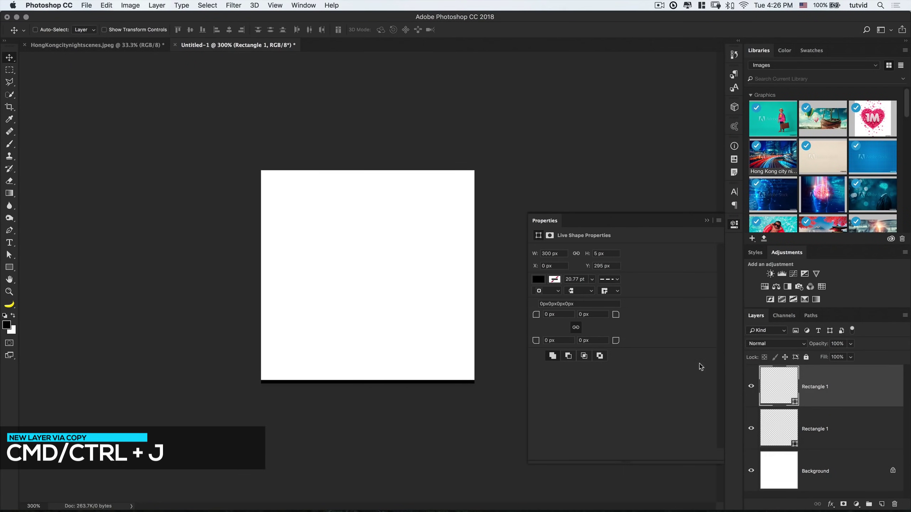
pyautogui.click(107, 5)
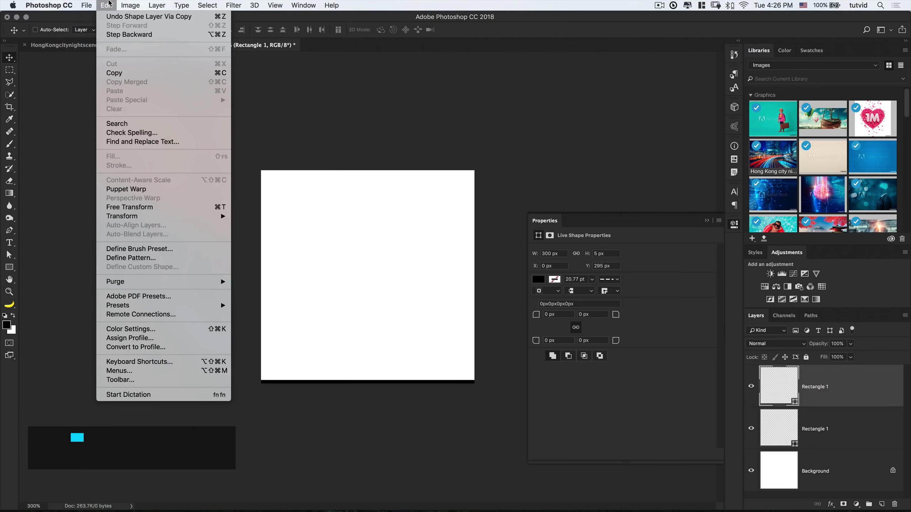
pyautogui.click(160, 208)
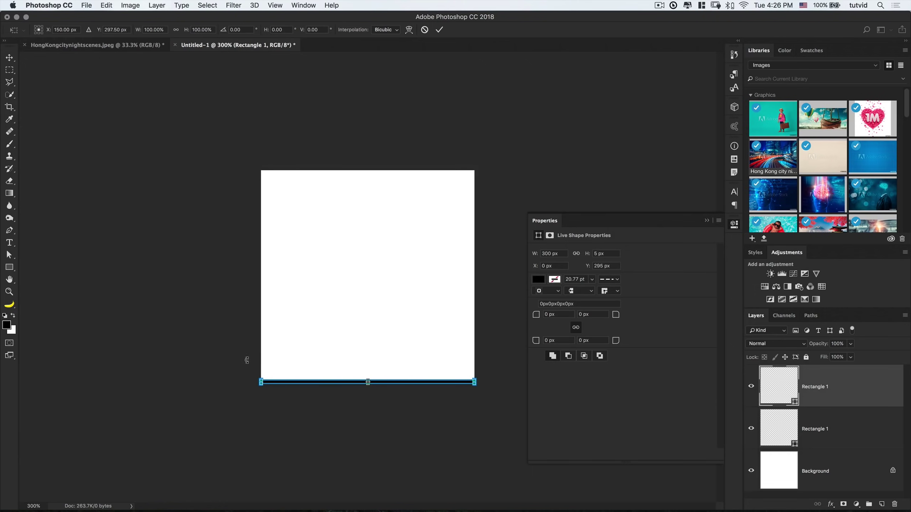
# - Rotate the copy 90° and align it to the canvas's right and top edges
pyautogui.moveTo(247, 355); pyautogui.dragTo(383, 273)
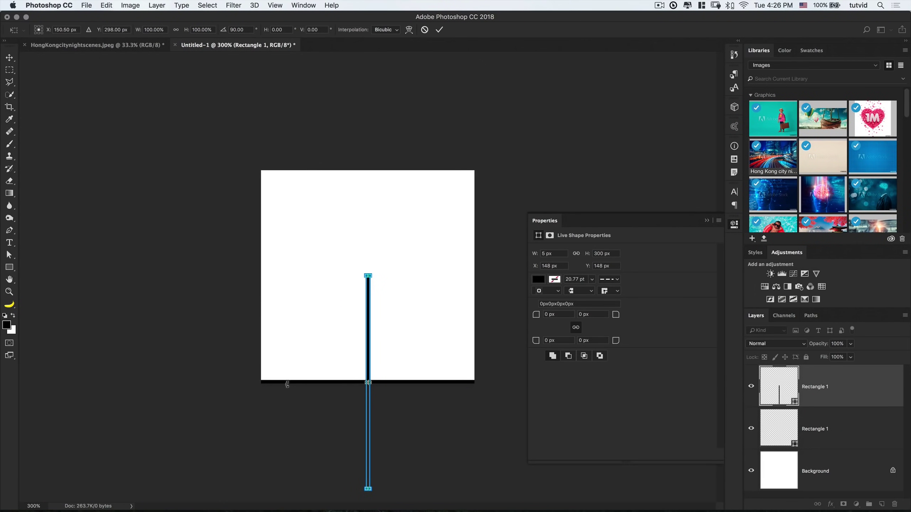
pyautogui.click(439, 29)
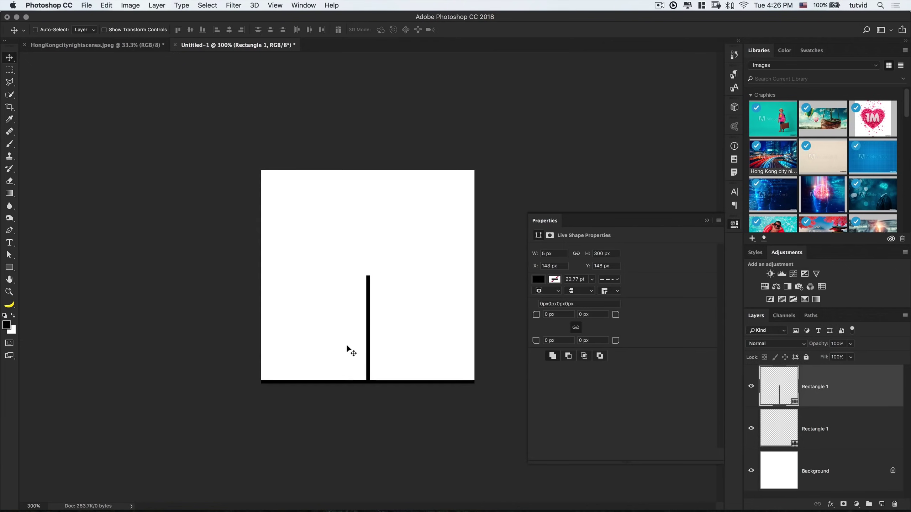
pyautogui.click(208, 5)
pyautogui.click(215, 21)
pyautogui.click(242, 30)
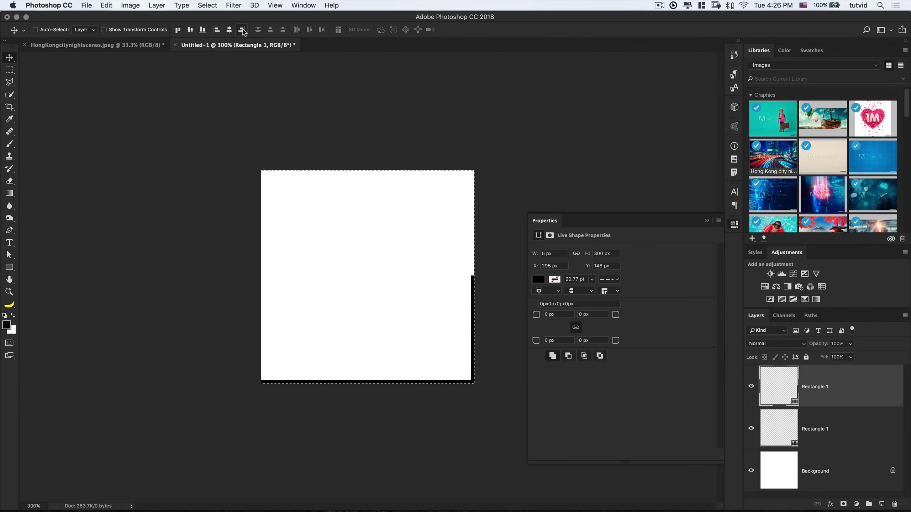
pyautogui.click(178, 30)
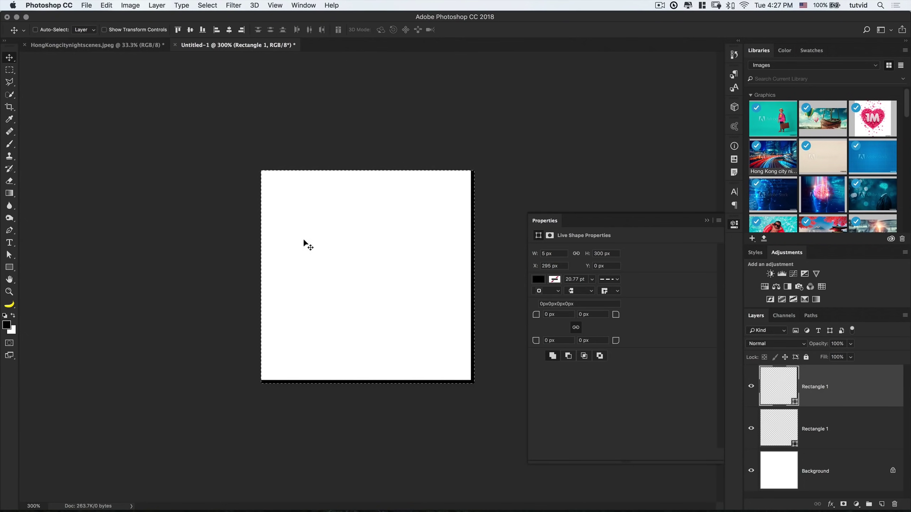
pyautogui.click(208, 5)
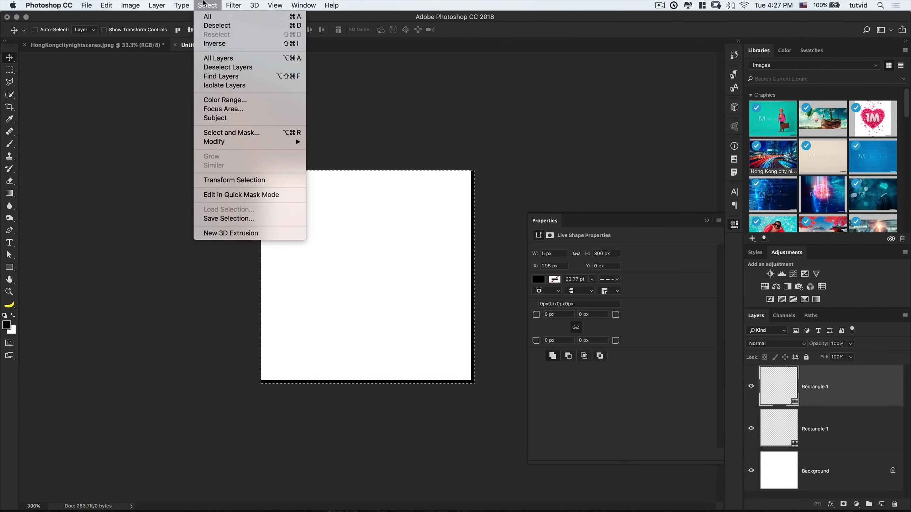
pyautogui.click(221, 28)
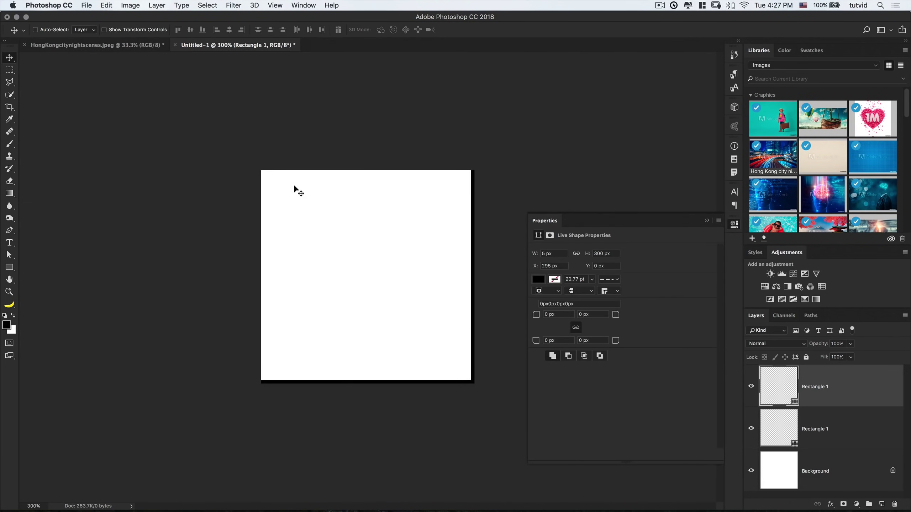
# - Delete the white Background layer and merge the two Rectangle 1 line layers
pyautogui.click(836, 469)
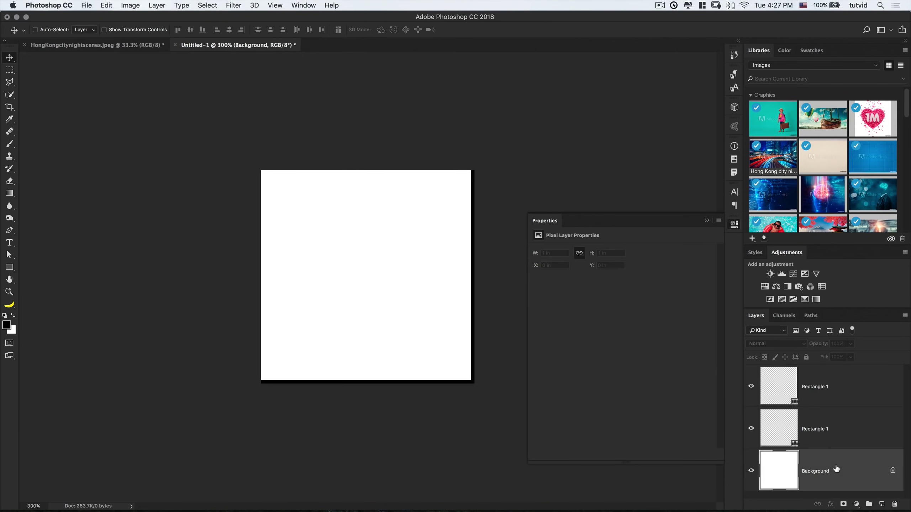
pyautogui.click(894, 471)
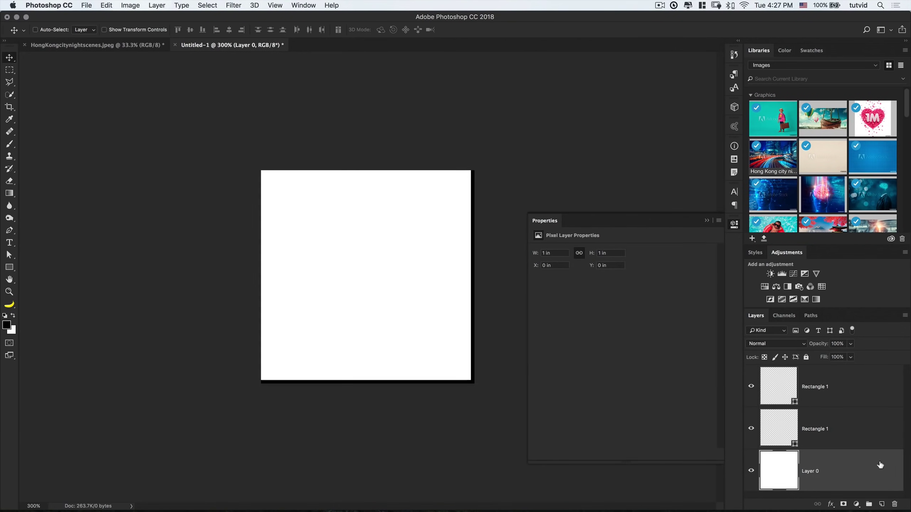
pyautogui.moveTo(873, 474); pyautogui.dragTo(893, 504)
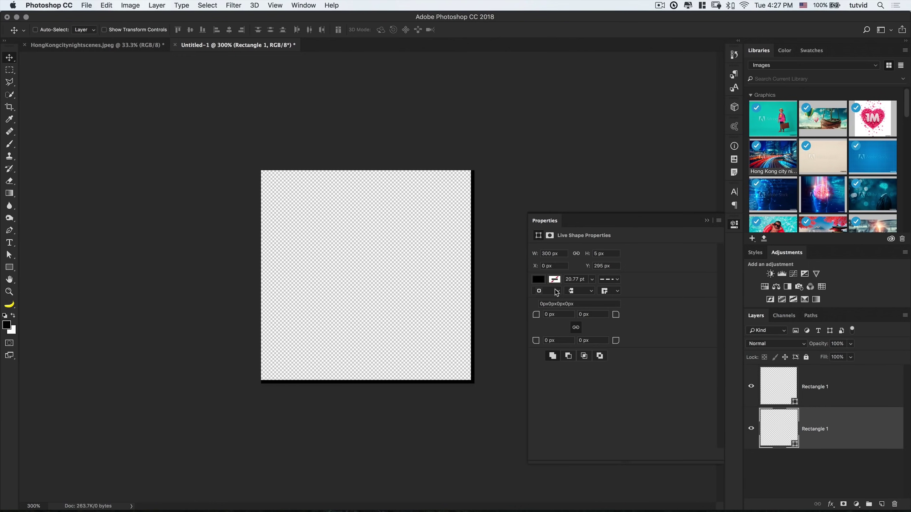
pyautogui.click(850, 391)
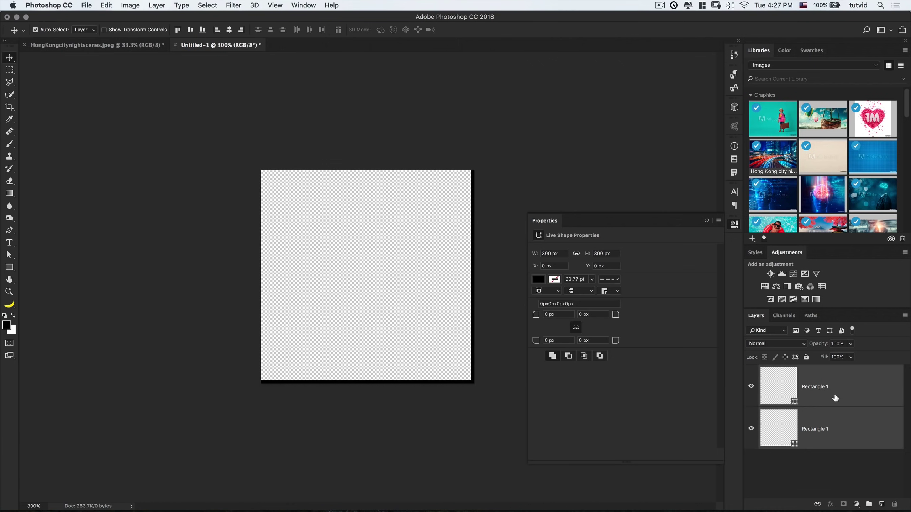
pyautogui.press('super+e')
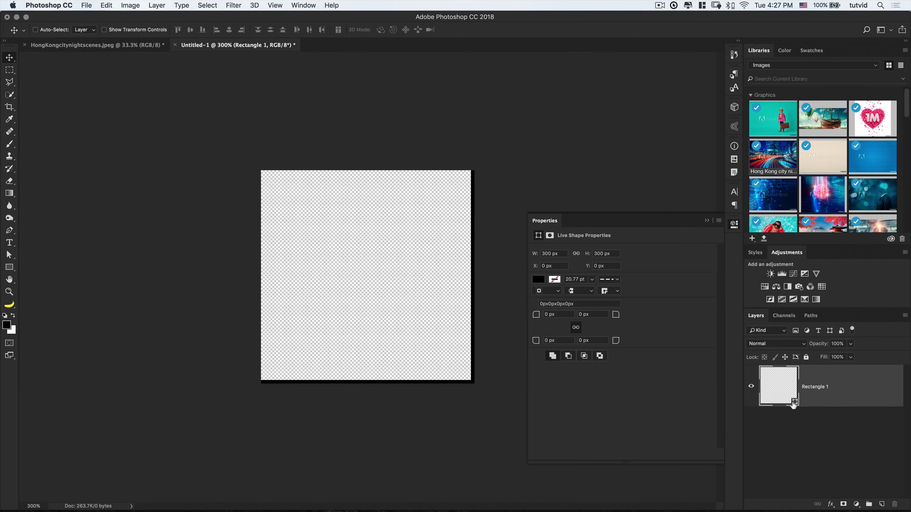
# - Define the two-line tile as a pattern named 1x1inch@300ppi
pyautogui.click(109, 4)
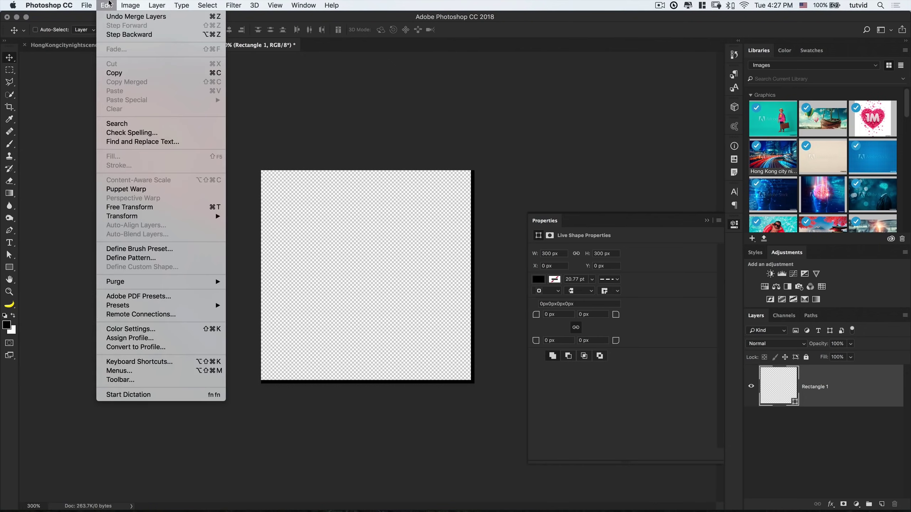
pyautogui.click(142, 261)
pyautogui.moveTo(451, 239); pyautogui.dragTo(381, 245)
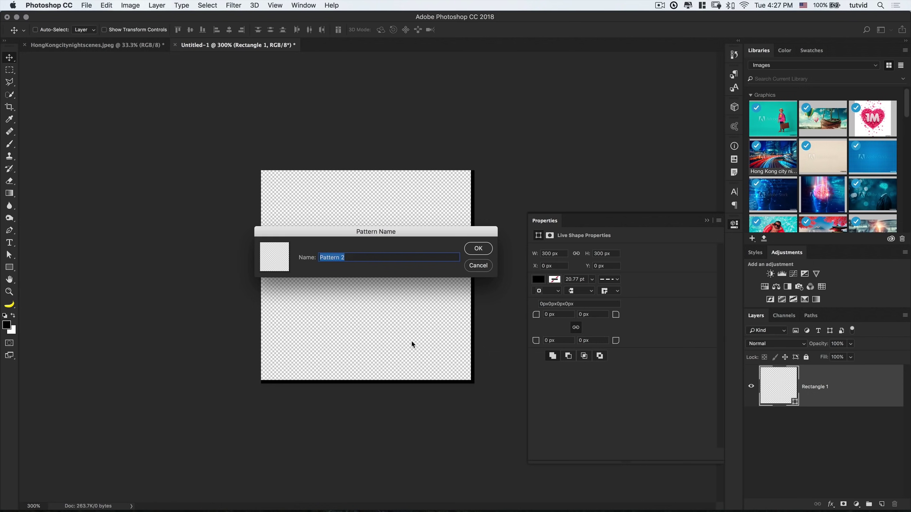
pyautogui.write('1x1inch@300ppi')
pyautogui.moveTo(413, 237); pyautogui.dragTo(396, 227)
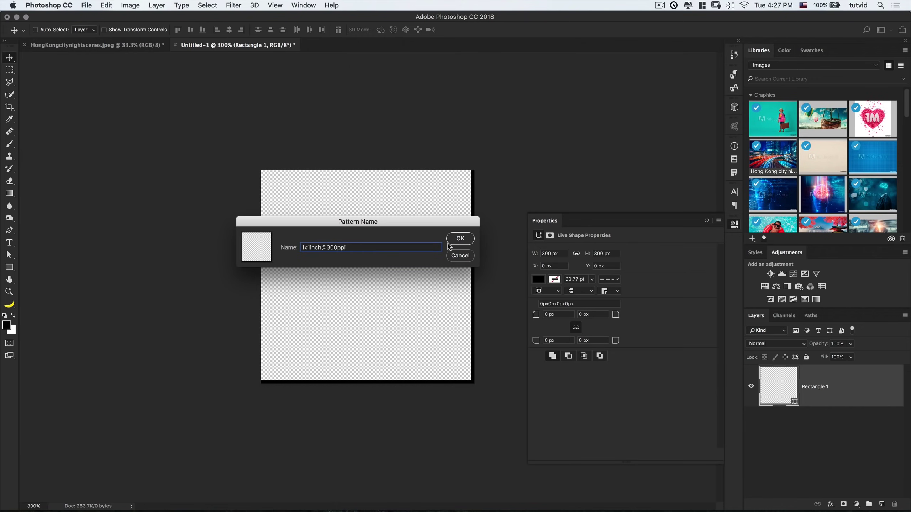
pyautogui.click(463, 239)
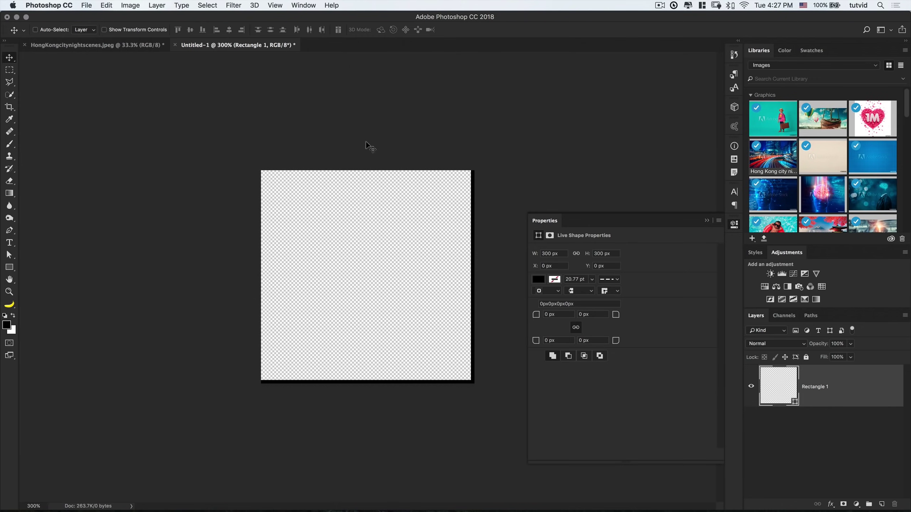
# - On the Hong Kong photo, add a Pattern Fill layer using the one-inch grid tile
pyautogui.click(114, 46)
pyautogui.click(734, 226)
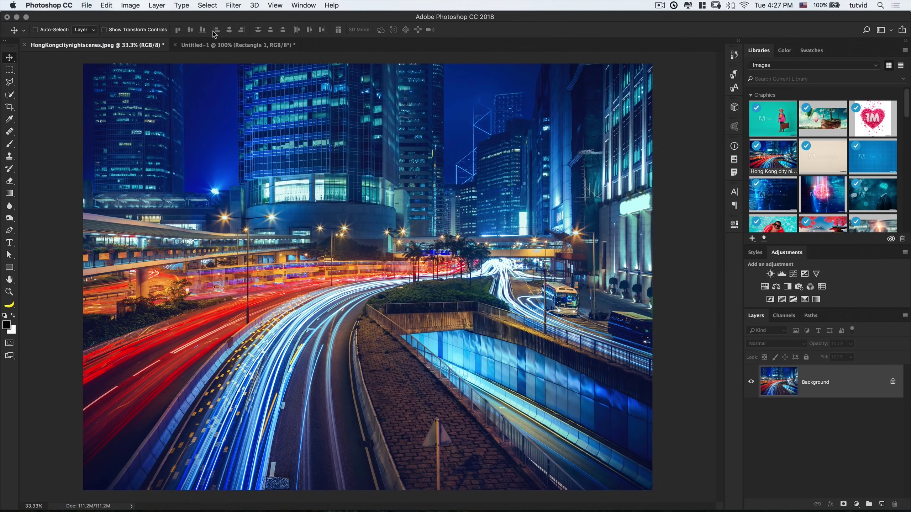
pyautogui.click(157, 5)
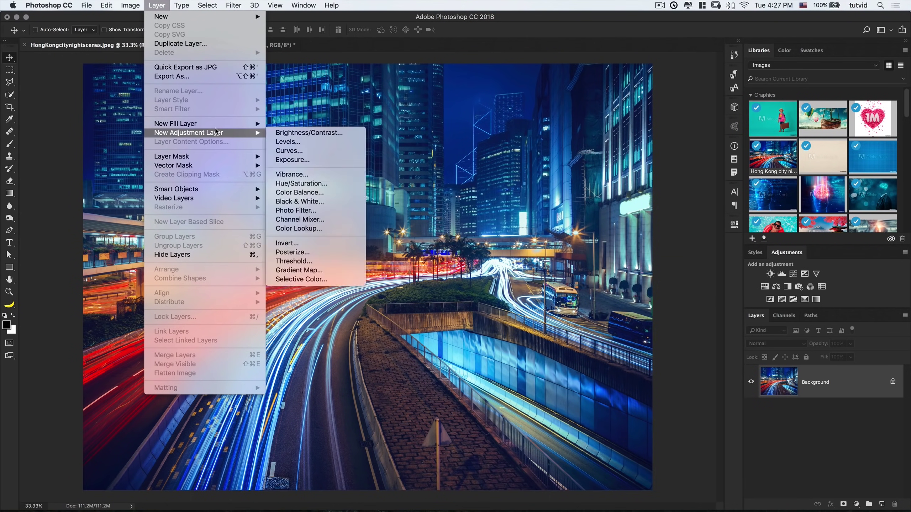
pyautogui.moveTo(217, 123)
pyautogui.click(869, 480)
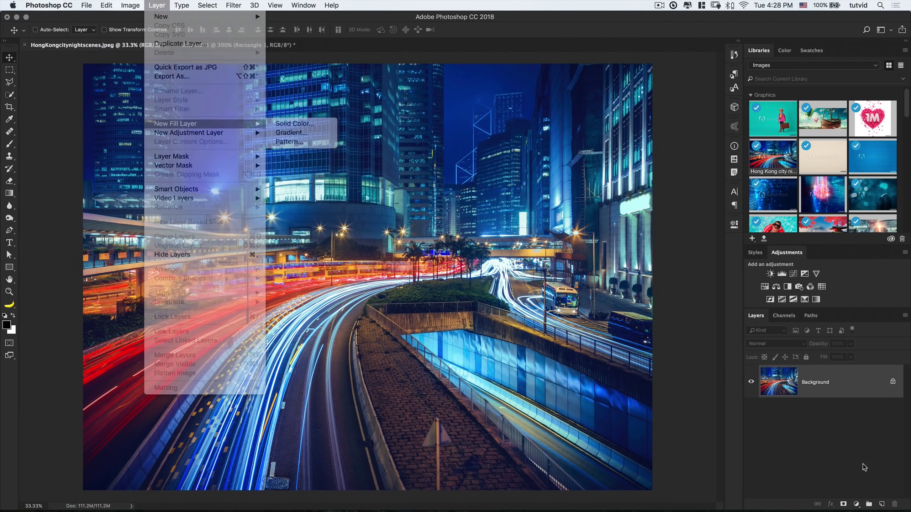
pyautogui.click(856, 504)
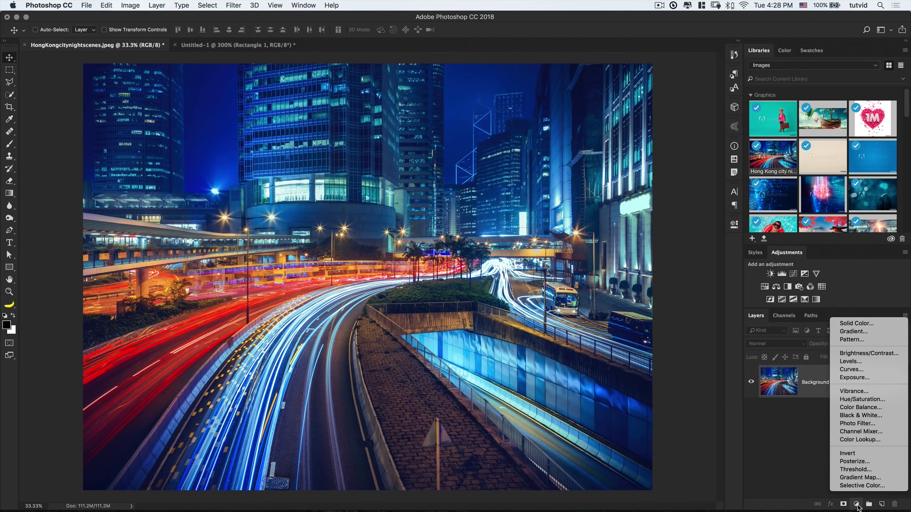
pyautogui.click(852, 340)
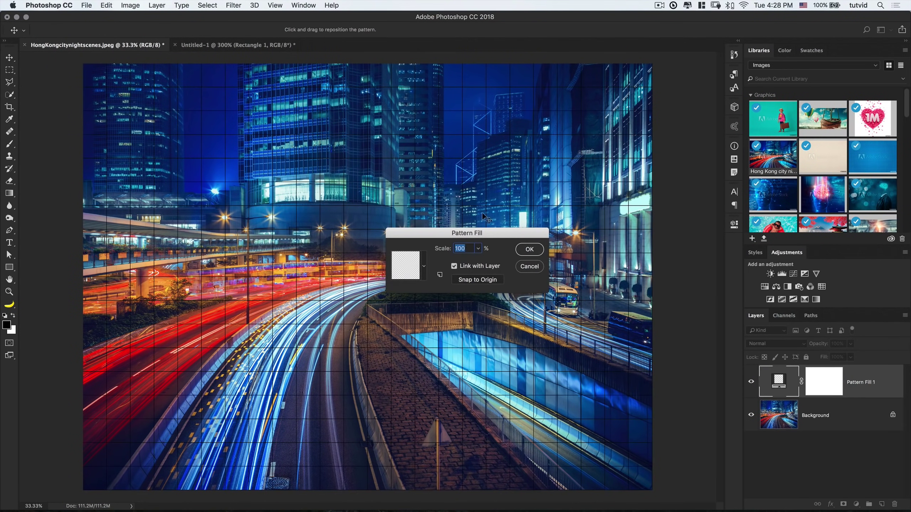
pyautogui.click(423, 268)
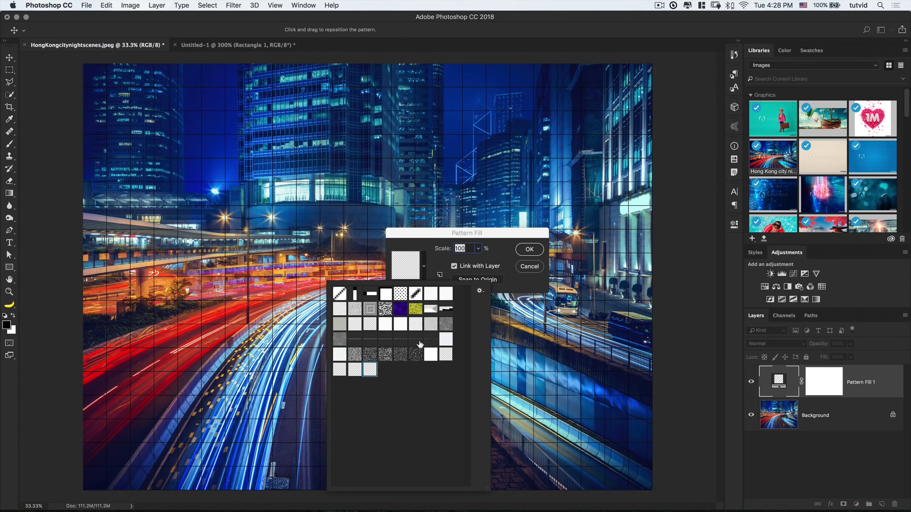
pyautogui.click(495, 265)
pyautogui.click(534, 249)
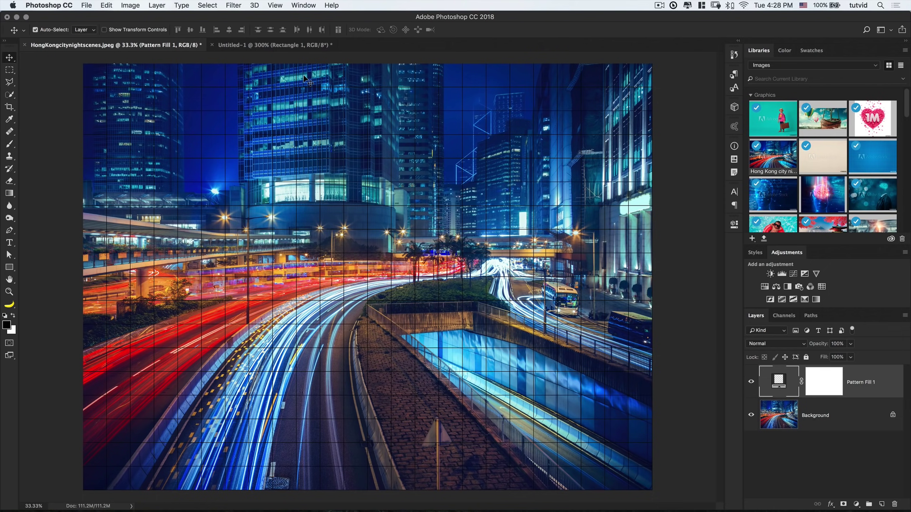
pyautogui.press('super+apostrophe')
pyautogui.click(764, 287)
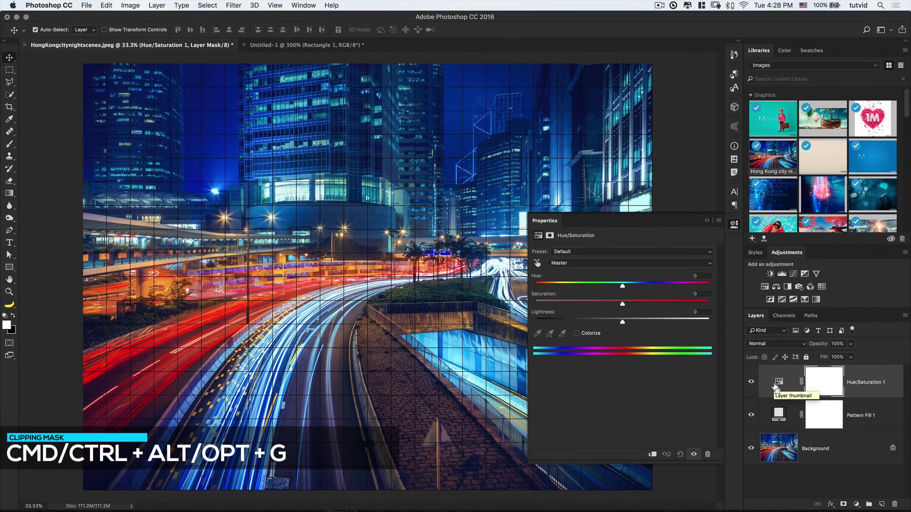
pyautogui.press('super+alt+g')
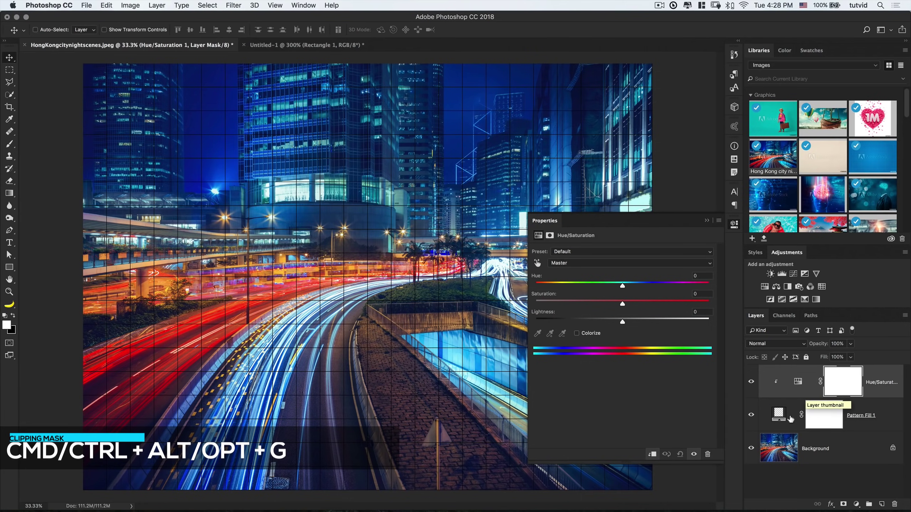
pyautogui.moveTo(634, 324); pyautogui.dragTo(708, 325)
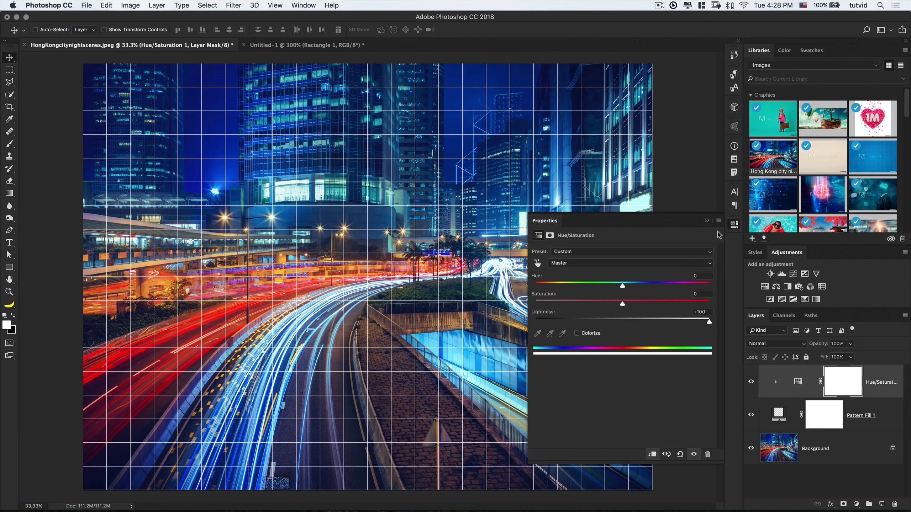
pyautogui.click(738, 224)
pyautogui.click(792, 377)
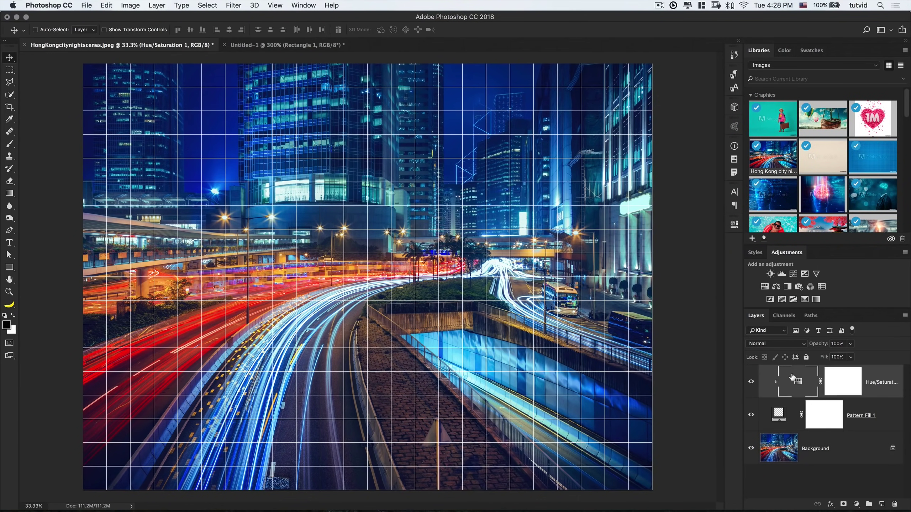
pyautogui.press('Delete')
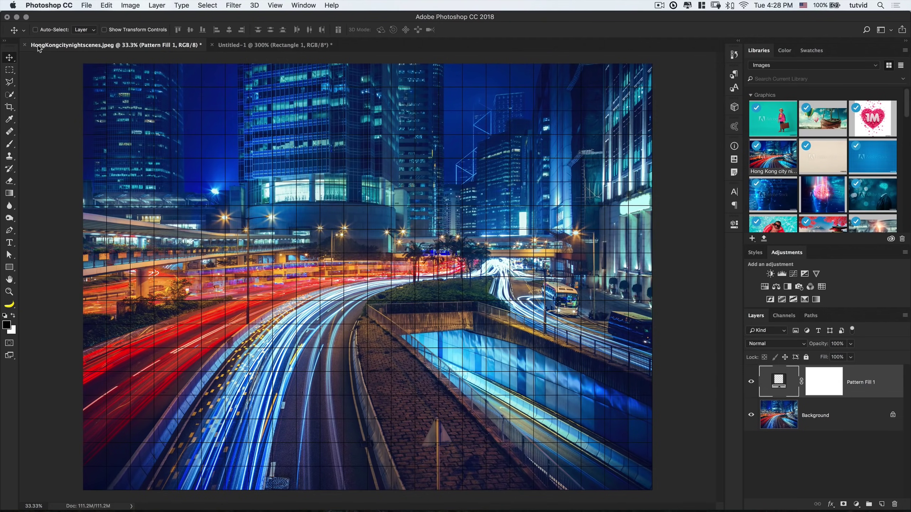
# - Close the Hong Kong photo and the untitled tile document without saving either
pyautogui.click(24, 45)
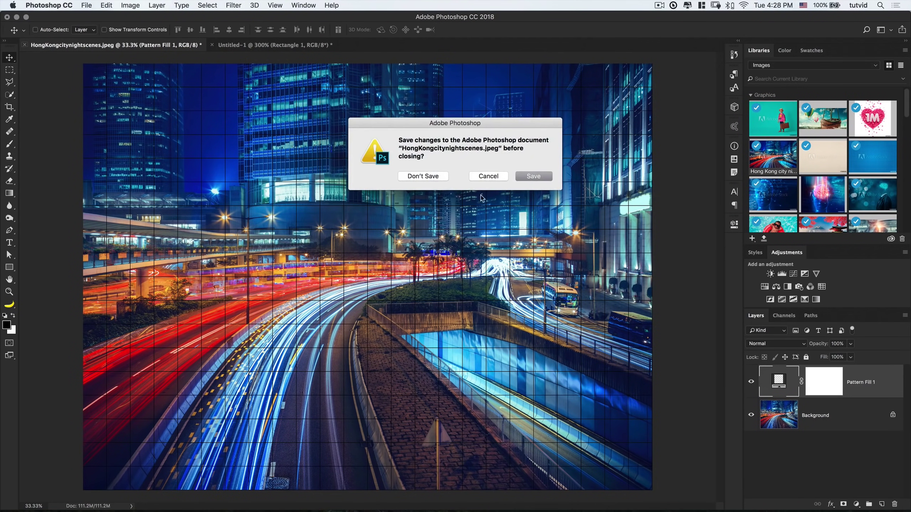
pyautogui.click(423, 176)
pyautogui.click(24, 44)
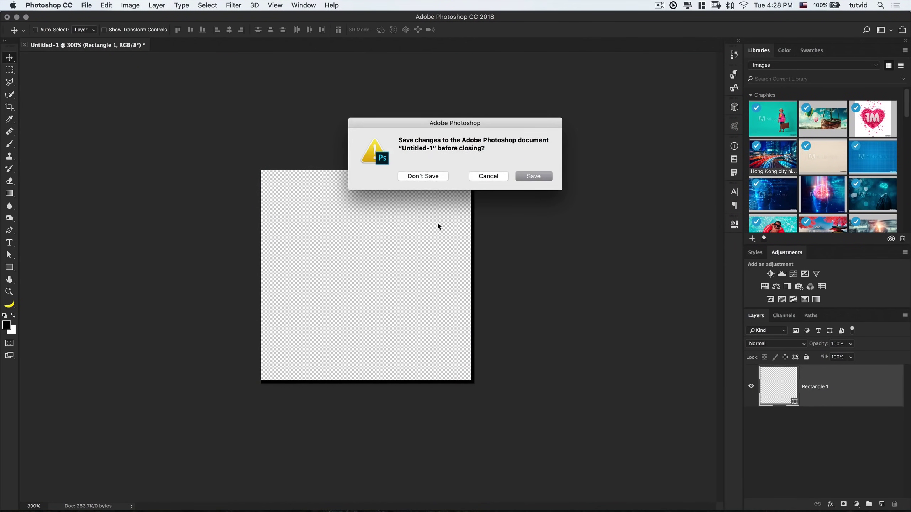
pyautogui.click(424, 177)
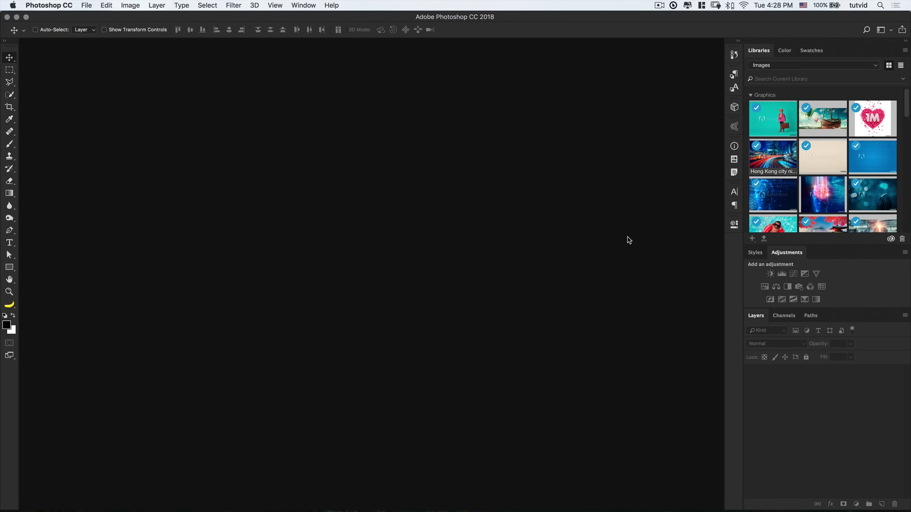
# - Reopen the Hong Kong photo from the library and recrop it at 300 px/in with no fixed size
pyautogui.doubleClick(774, 154)
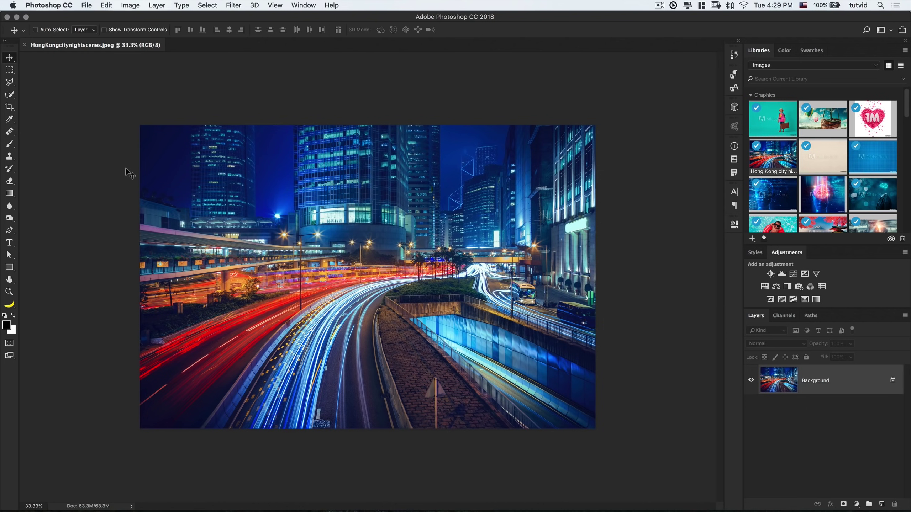
pyautogui.click(9, 107)
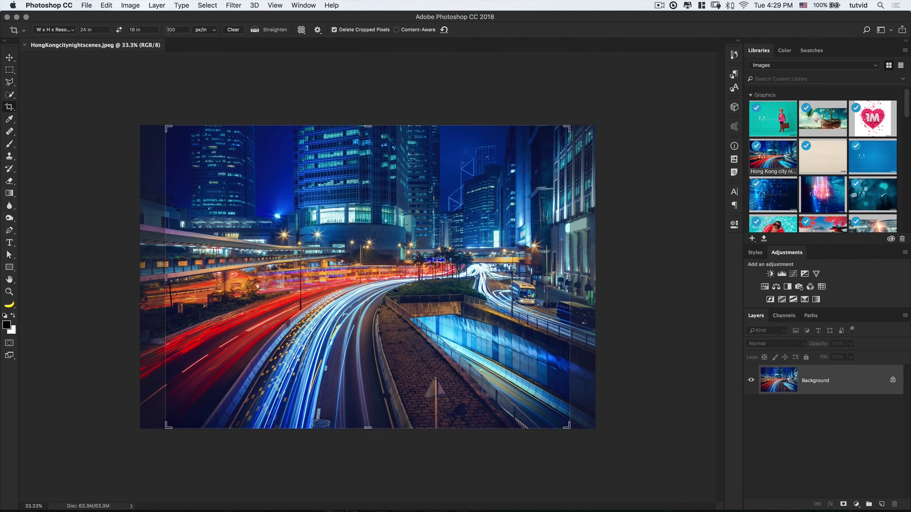
pyautogui.click(235, 31)
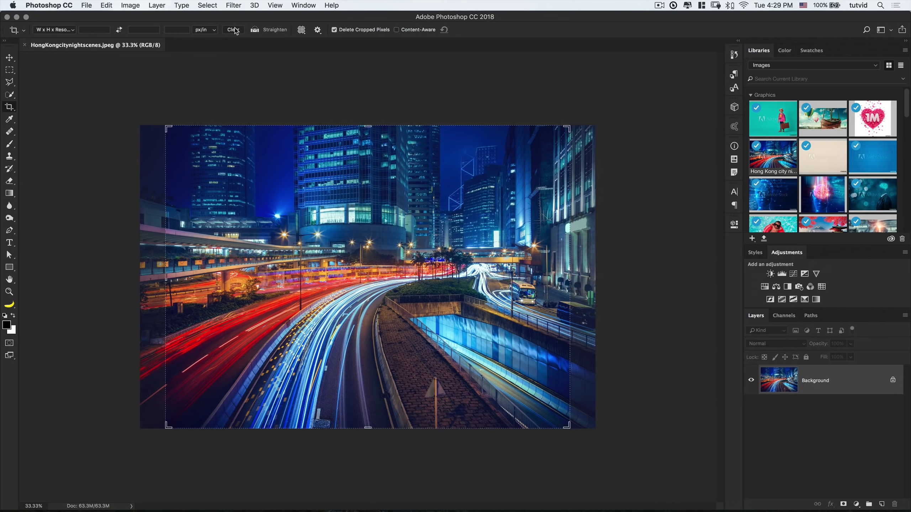
pyautogui.click(377, 222)
pyautogui.press('Escape')
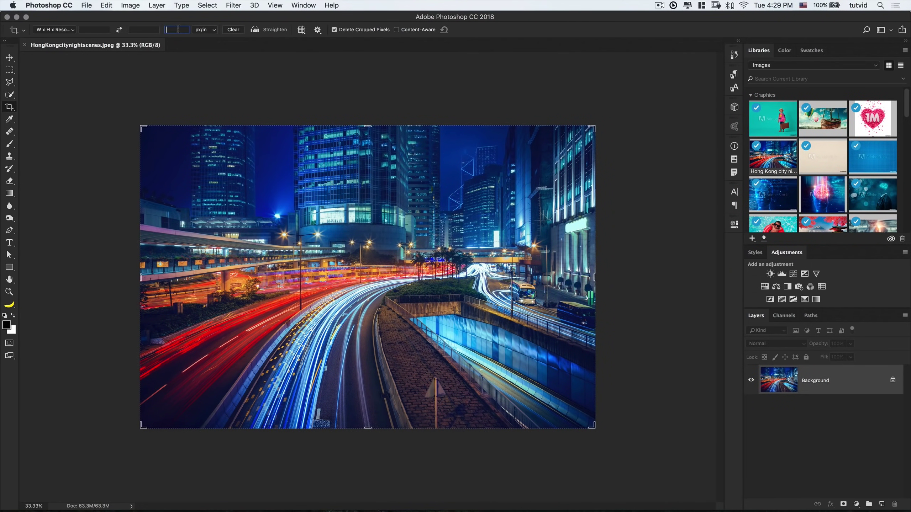
pyautogui.write('300')
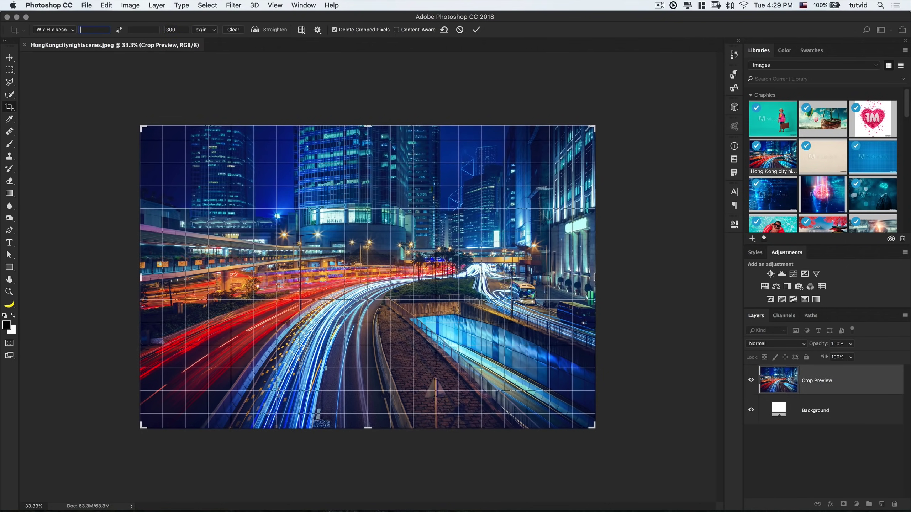
pyautogui.click(476, 30)
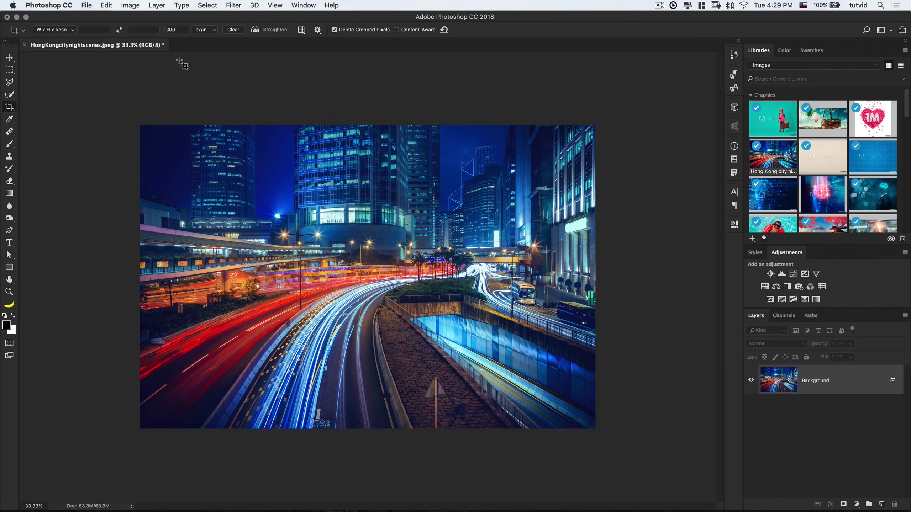
pyautogui.click(130, 5)
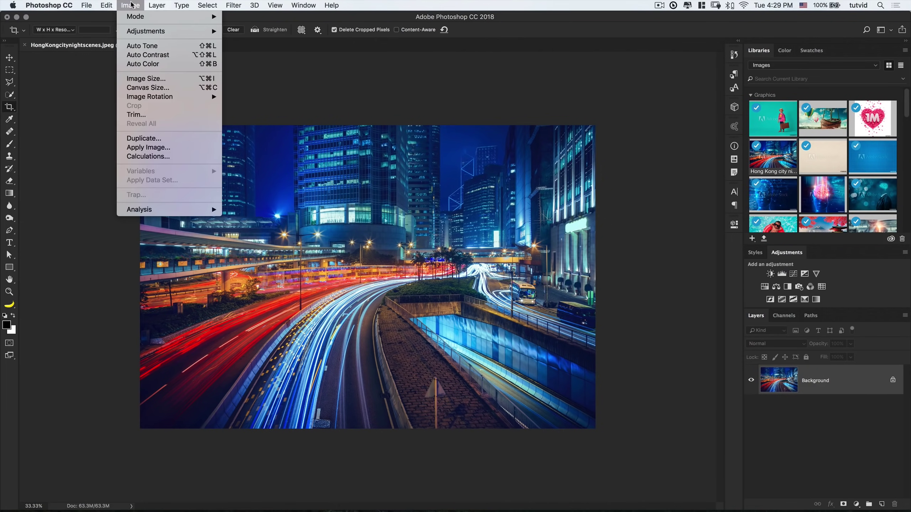
# - Verify the photo's image size and resolution, leaving them unchanged
pyautogui.click(165, 79)
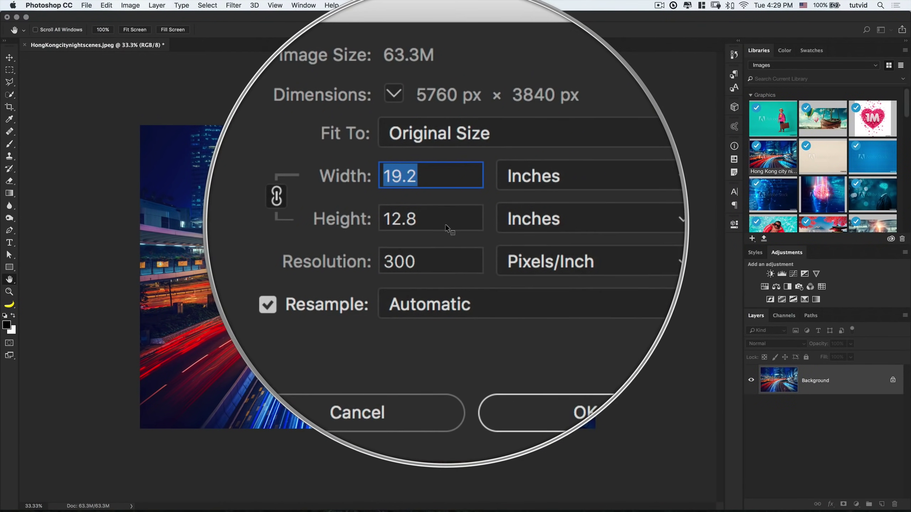
pyautogui.click(416, 287)
pyautogui.press('c')
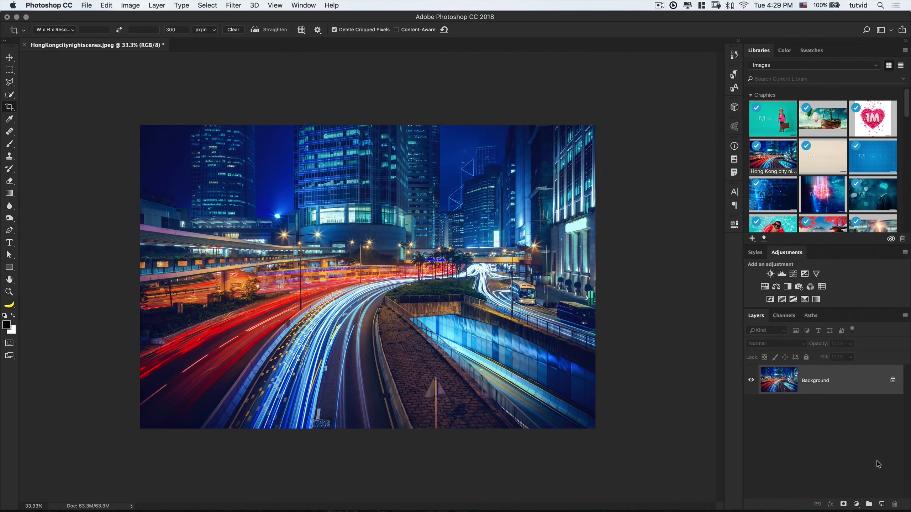
# - Add a Pattern Fill layer at 100% scale that overlays the photo with the black grid
pyautogui.click(855, 504)
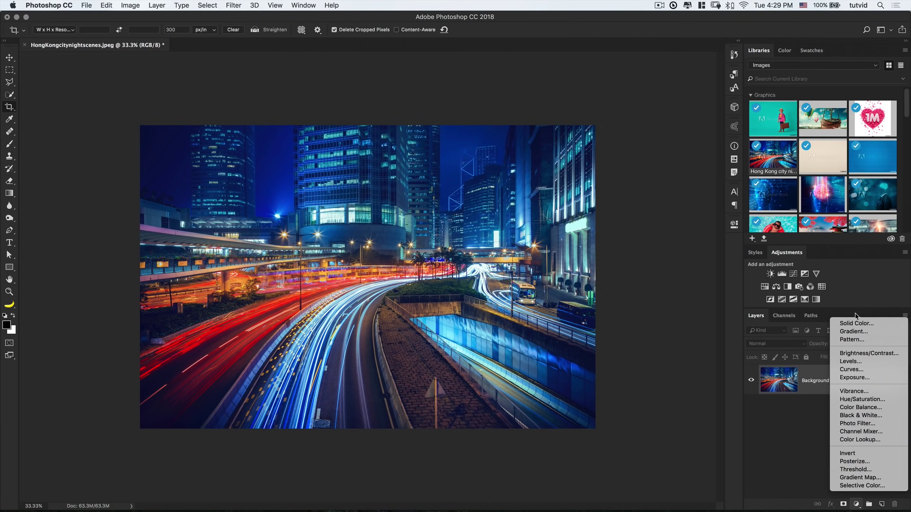
pyautogui.click(852, 339)
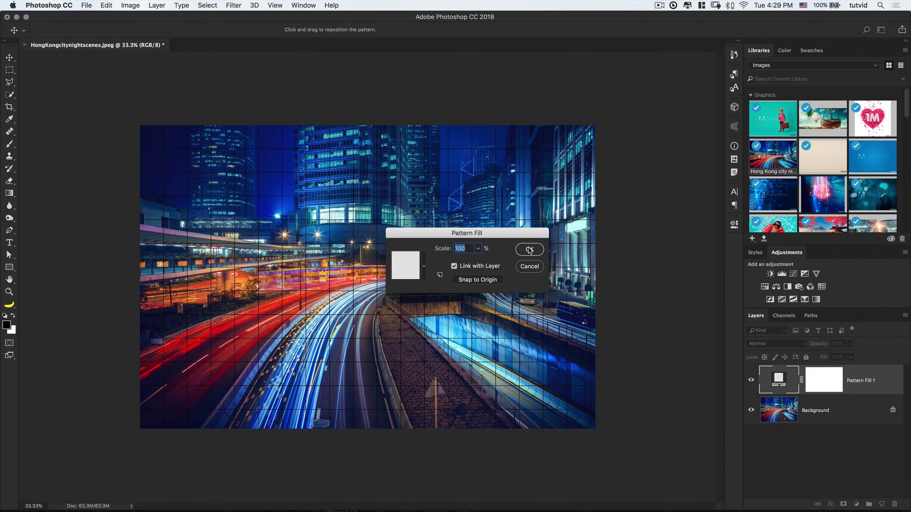
pyautogui.click(535, 250)
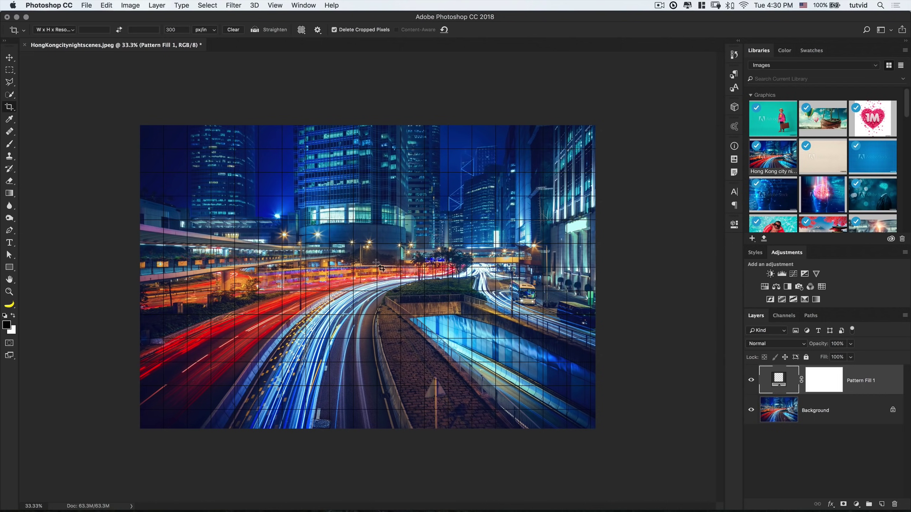
pyautogui.press('v')
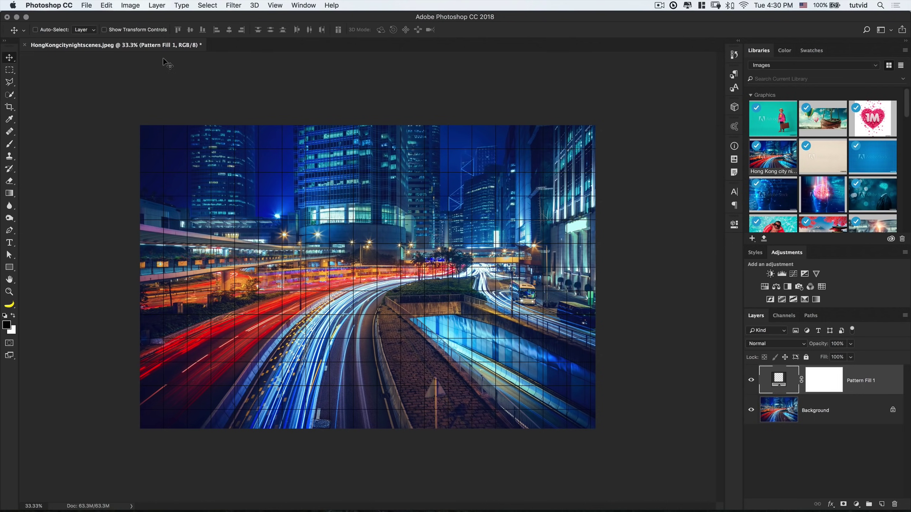
pyautogui.press('c')
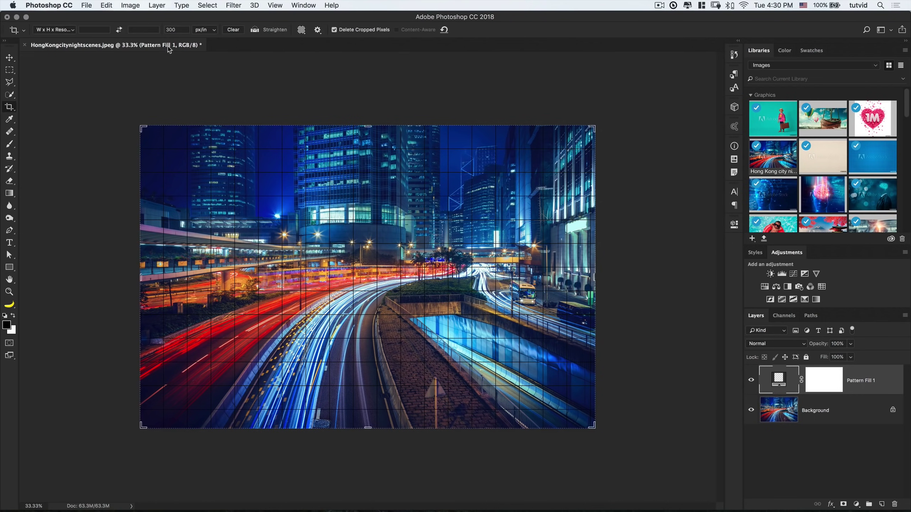
pyautogui.press('v')
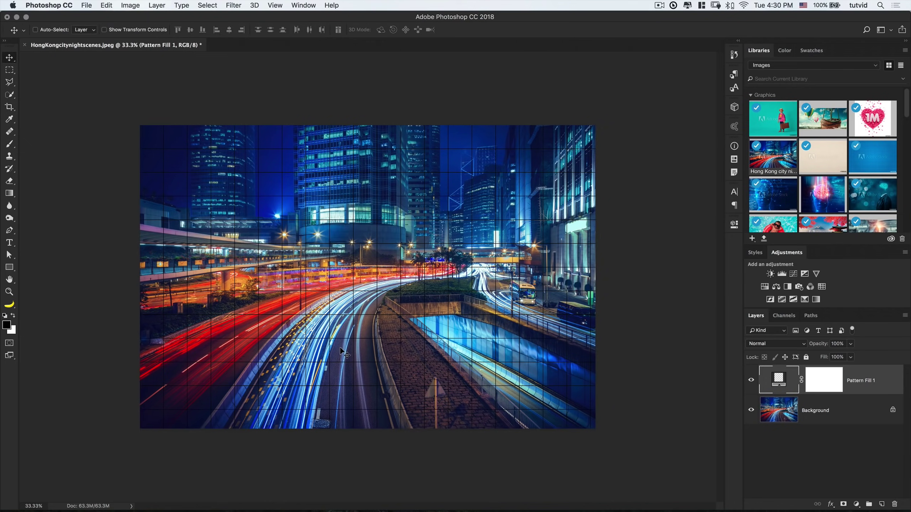